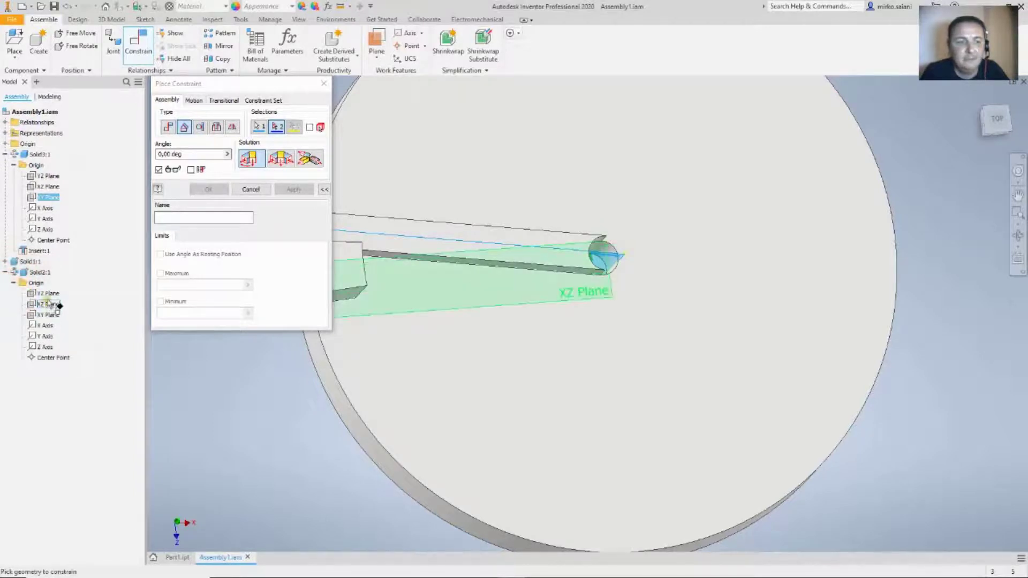
- Apply a 0 deg angle constraint between the XY Plane of Solid3:1 and the YZ Plane of Solid2:1
left_click(50, 294)
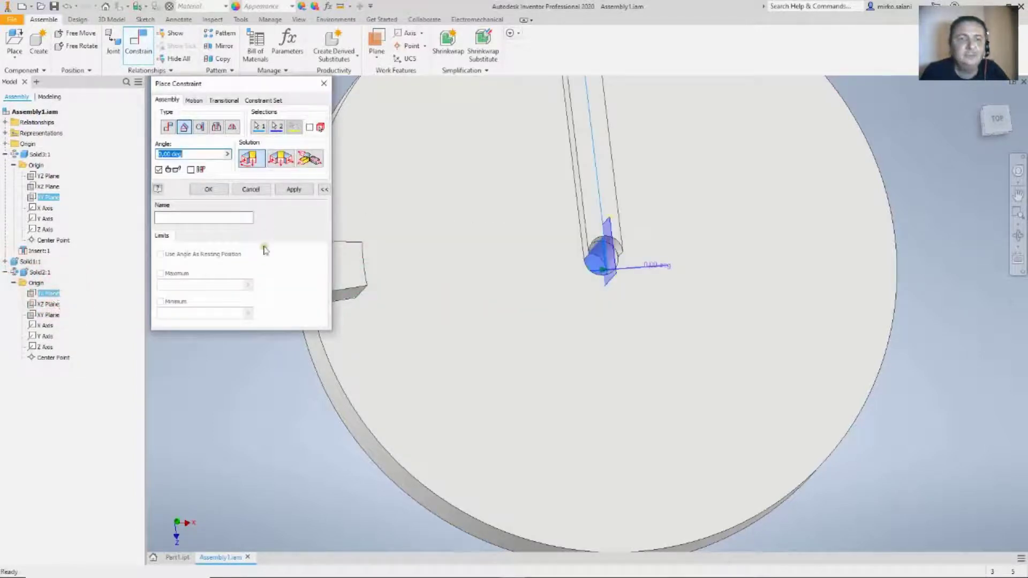
left_click(219, 192)
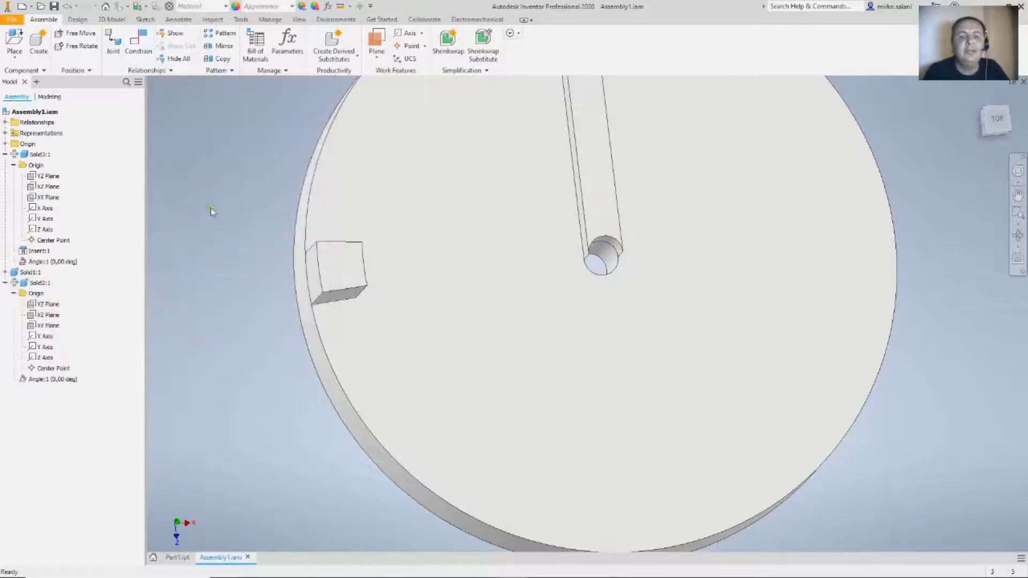
- Drive the new angle constraint from 0 to 90 deg and play the arm's motion forward
right_click(54, 379)
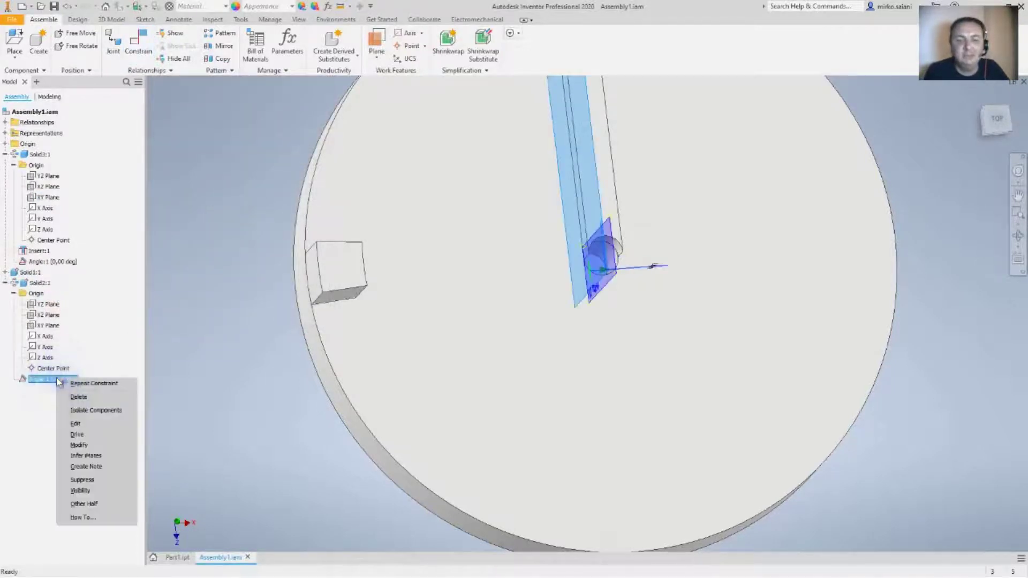
left_click(88, 434)
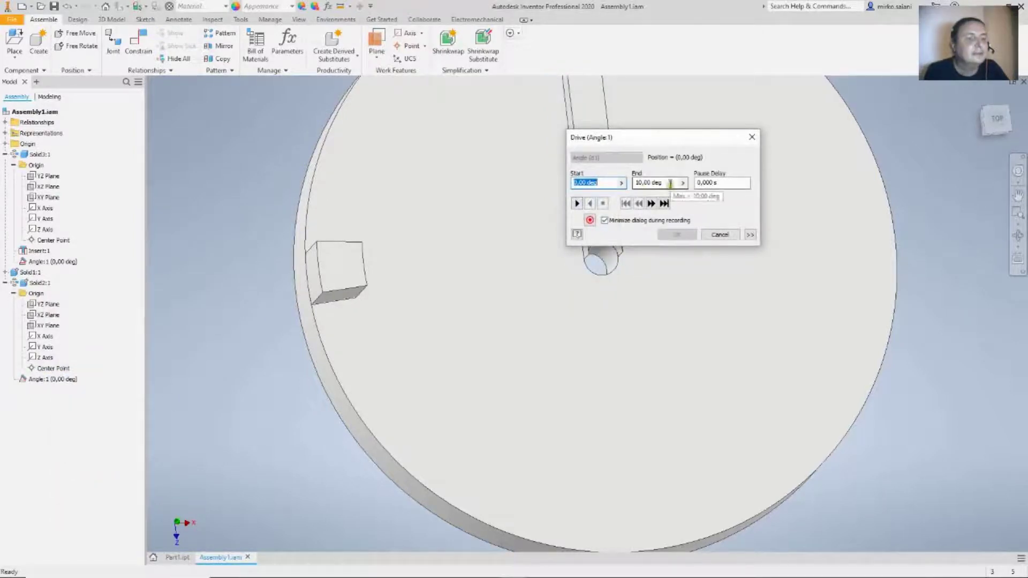
left_click(643, 182)
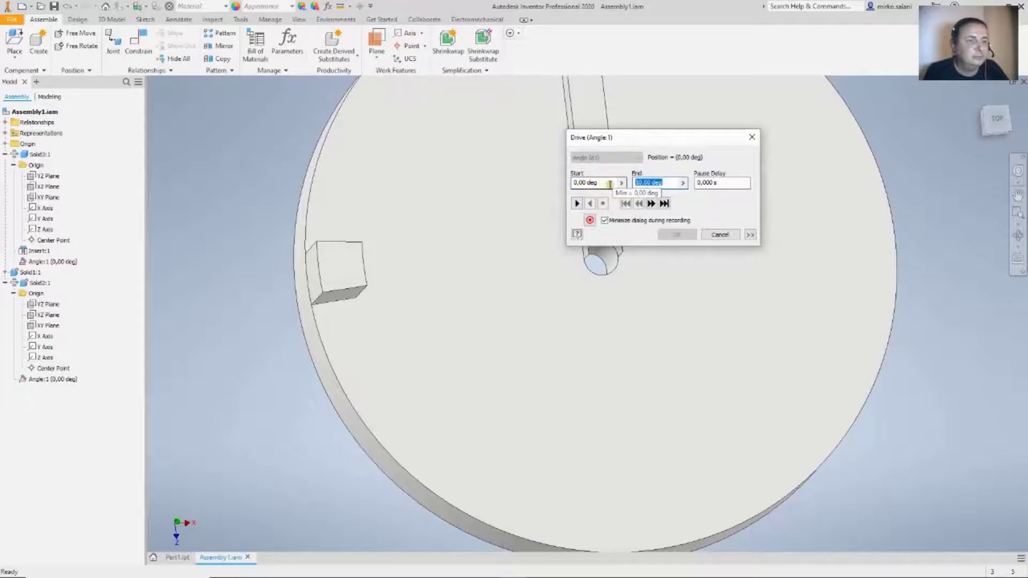
left_click(573, 183)
left_click(607, 181)
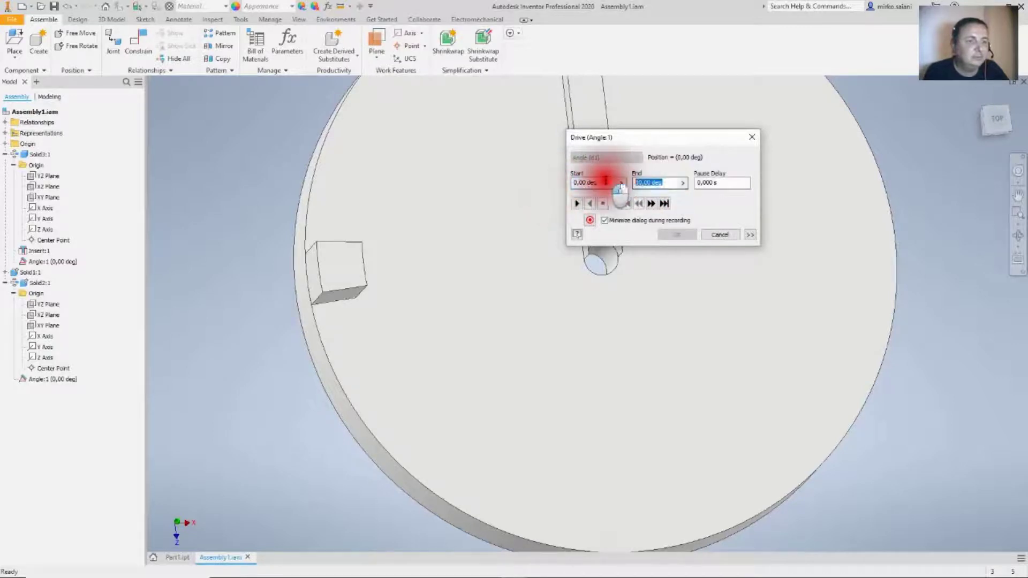
type("90")
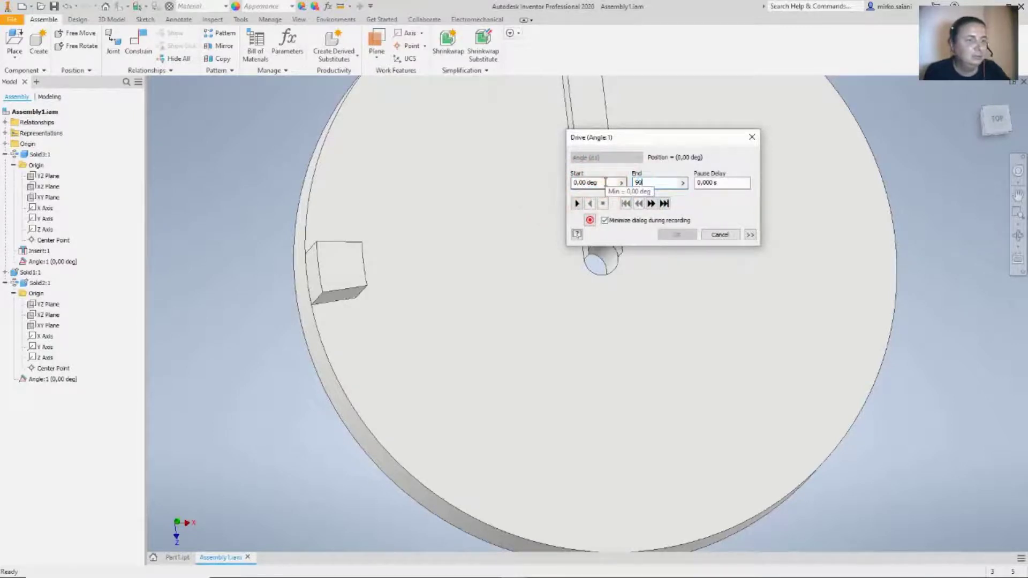
left_click(578, 203)
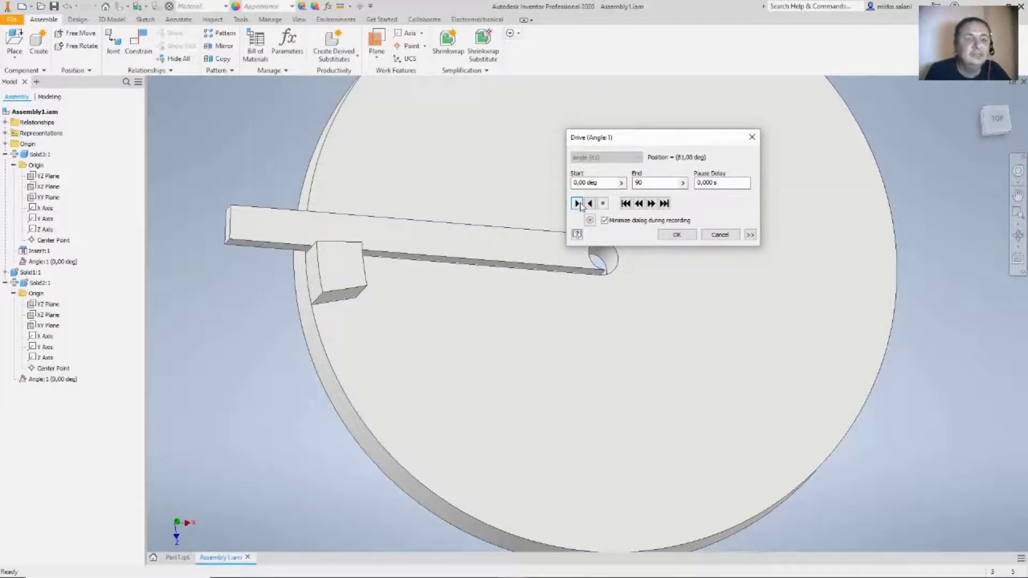
- Look at the arm against the stop block and check the contact solver setting
middle_click_drag(459, 271, 255, 230, "shift")
middle_click_drag(267, 274, 351, 271, "shift")
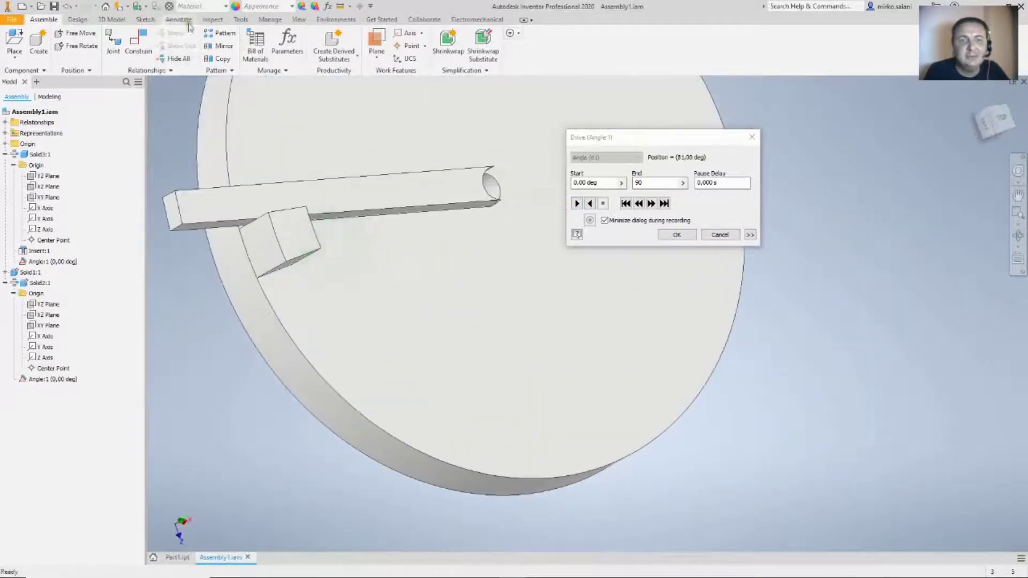
left_click(269, 19)
left_click(217, 21)
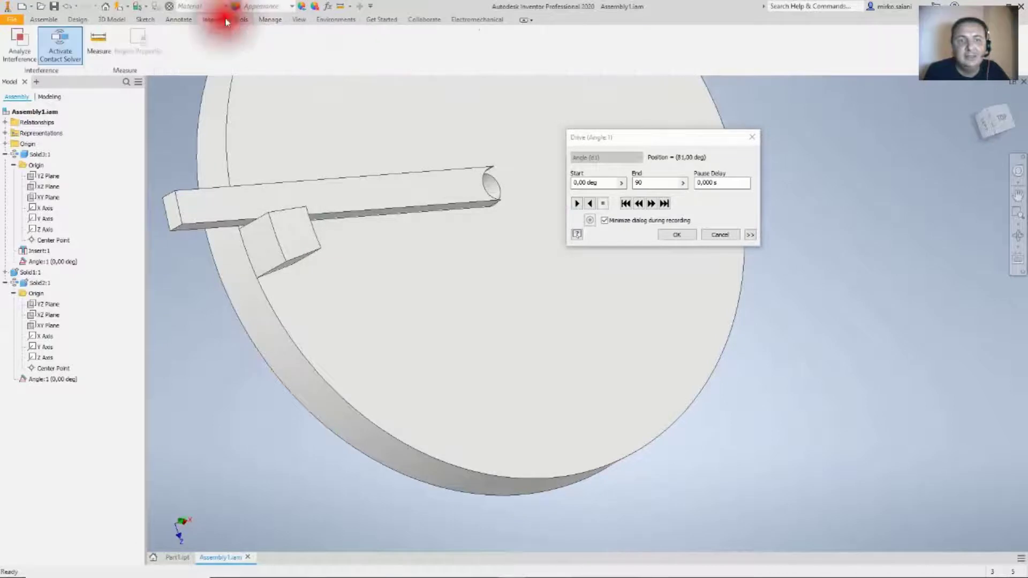
left_click(240, 20)
left_click(213, 20)
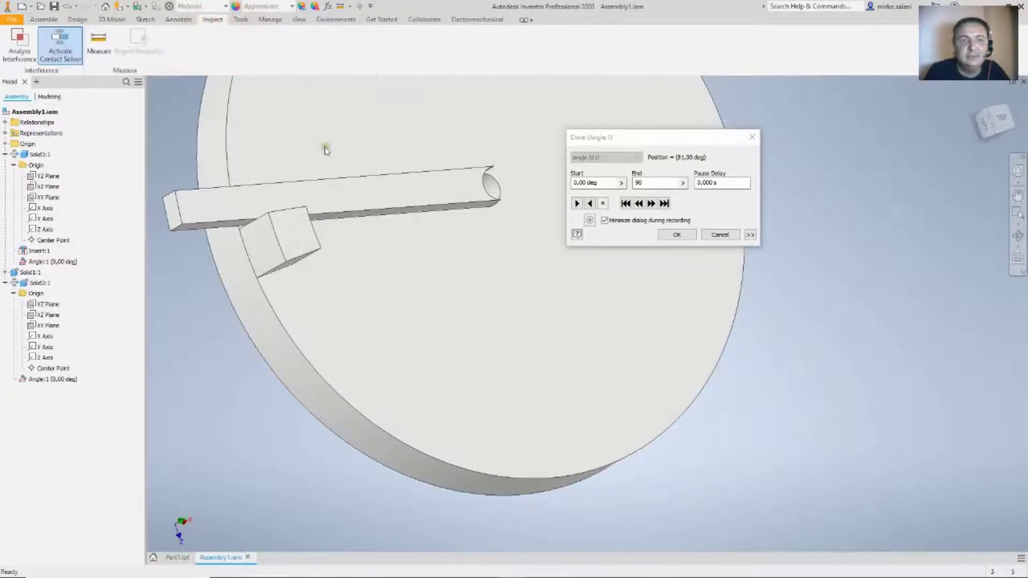
mouse_move(421, 223)
middle_mouse_down("shift")
mouse_move(427, 230)
mouse_move(408, 222)
middle_mouse_up("shift")
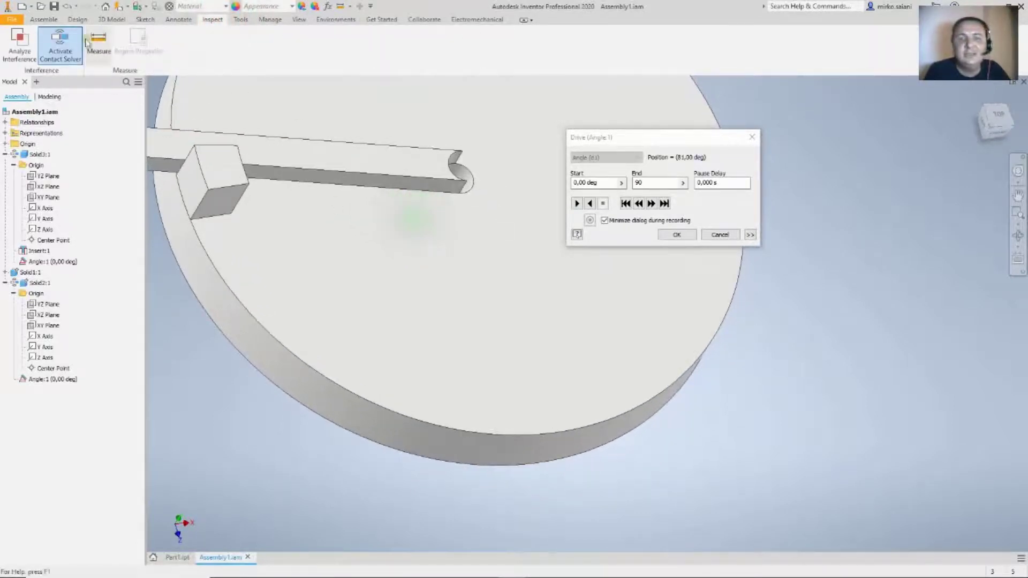
left_click(61, 44)
left_click(59, 47)
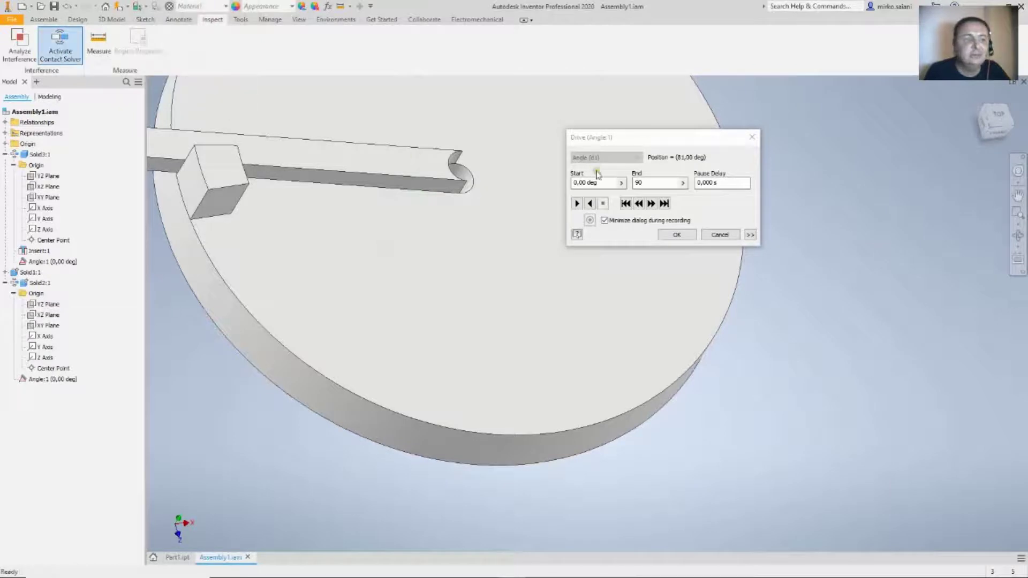
- Replay the drive from the start and examine the contact between the arm and the stop block from the top
left_click(626, 205)
middle_click_drag(420, 199, 487, 270)
left_click(576, 204)
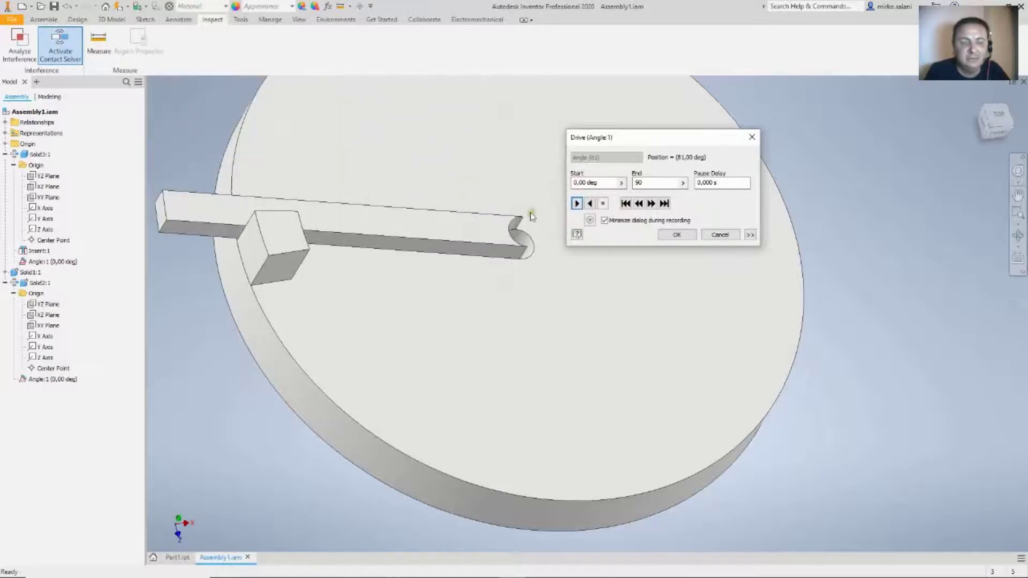
middle_click_drag(536, 218, 498, 240, "shift")
scroll(404, 268, "up", 3)
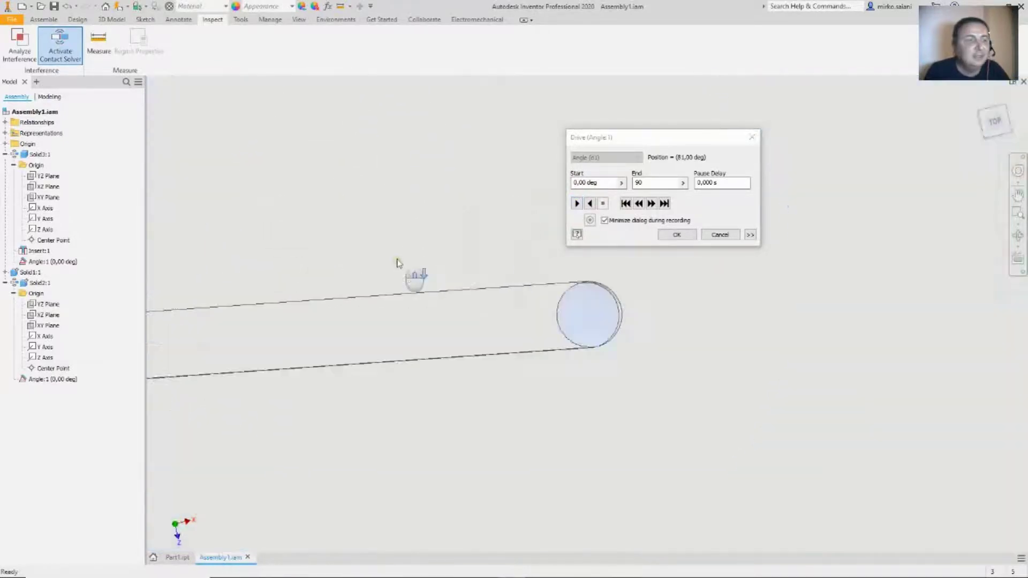
left_click(995, 121)
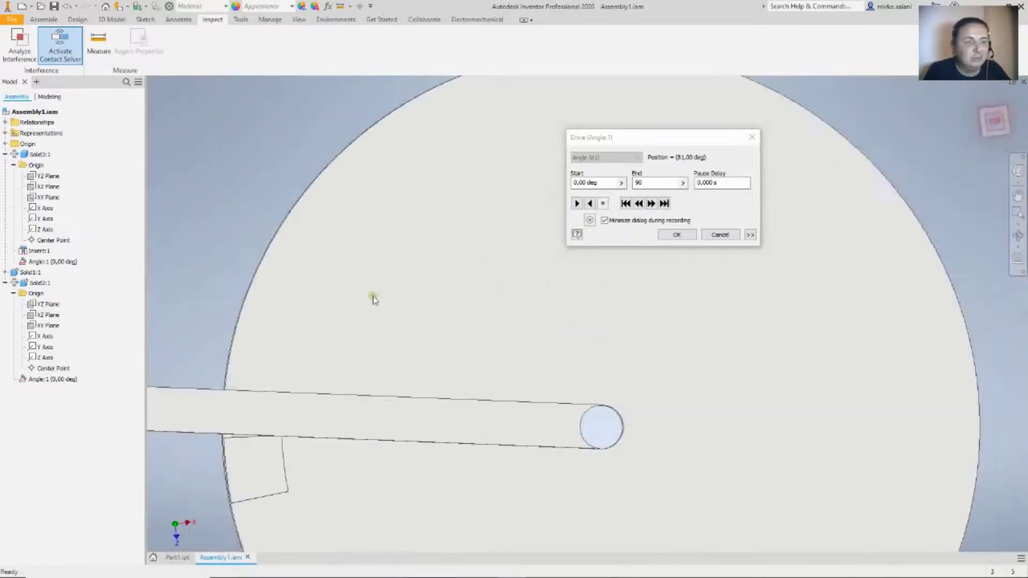
scroll(284, 439, "up", 5)
mouse_move(284, 439)
middle_mouse_down()
mouse_move(436, 344)
mouse_move(390, 176)
mouse_move(422, 275)
middle_mouse_up()
scroll(405, 246, "up", 3)
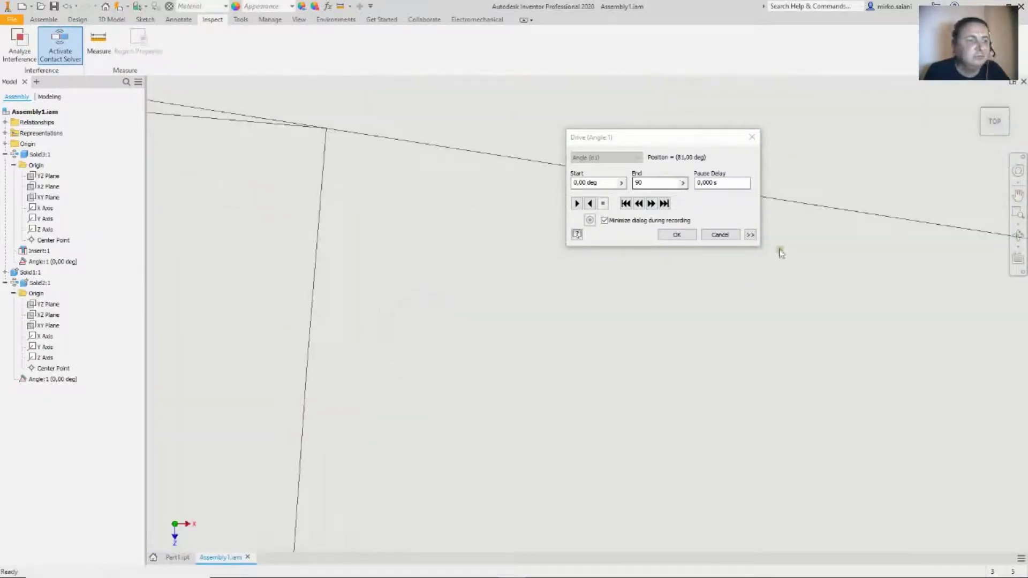
- Leave the constraint drive and deactivate the contact solver
left_click(750, 235)
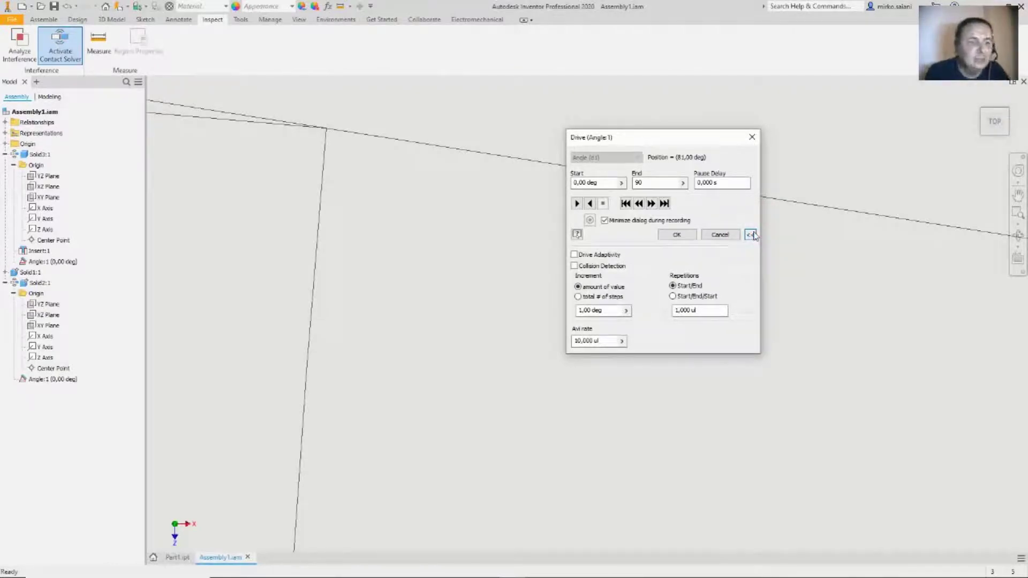
left_click(73, 50)
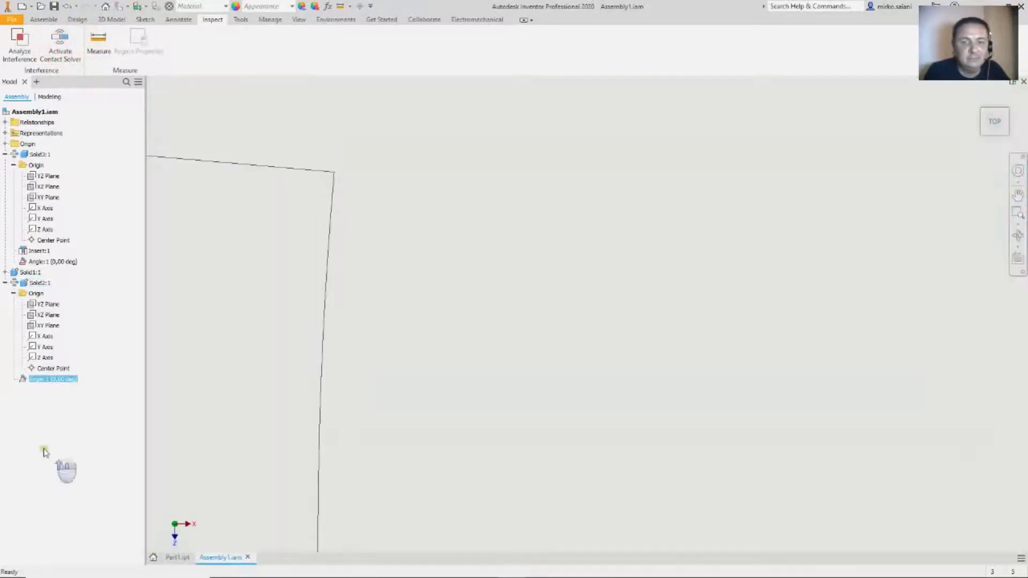
- Start driving the angle constraint again and enable Collision Detection in its extended options, with Drive Adaptivity off
right_click(43, 380)
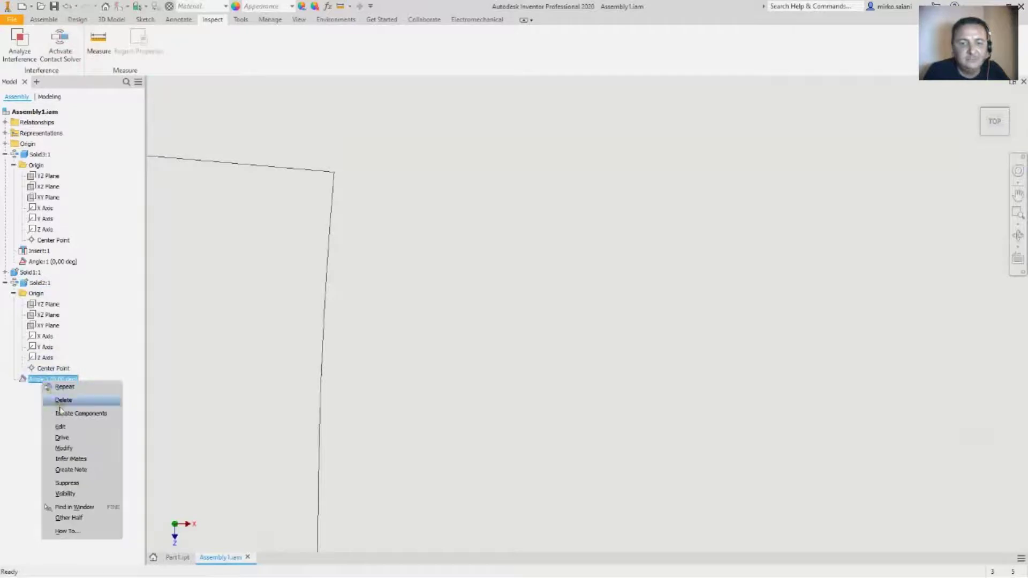
left_click(70, 438)
scroll(509, 242, "up", 5)
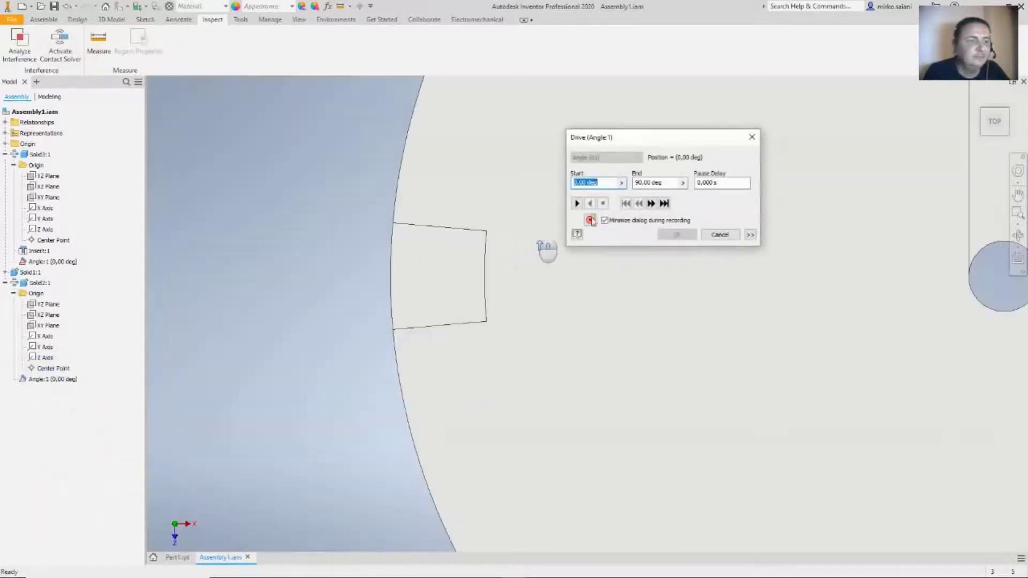
left_click(751, 235)
left_click(597, 257)
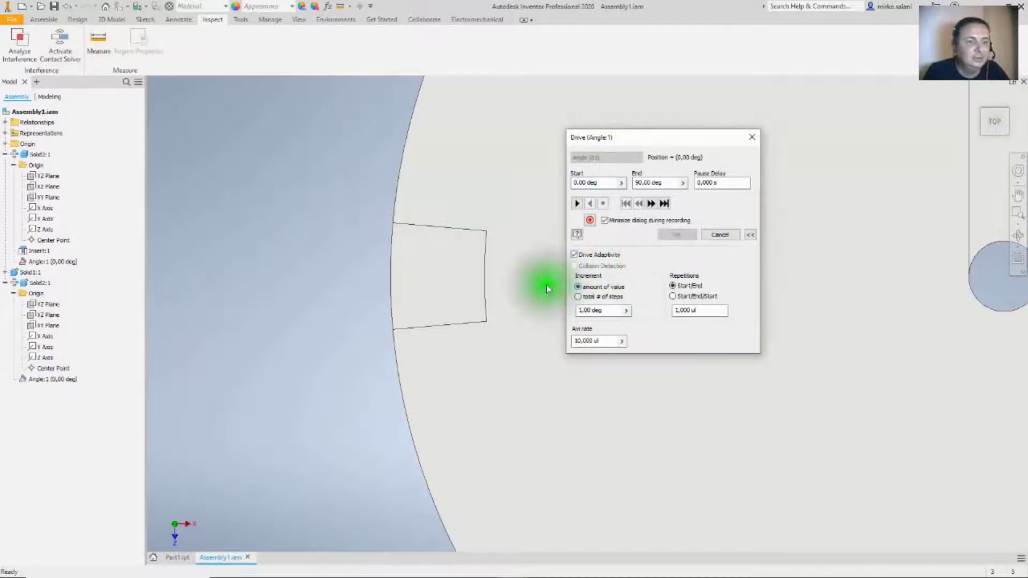
left_click(595, 257)
left_click(596, 266)
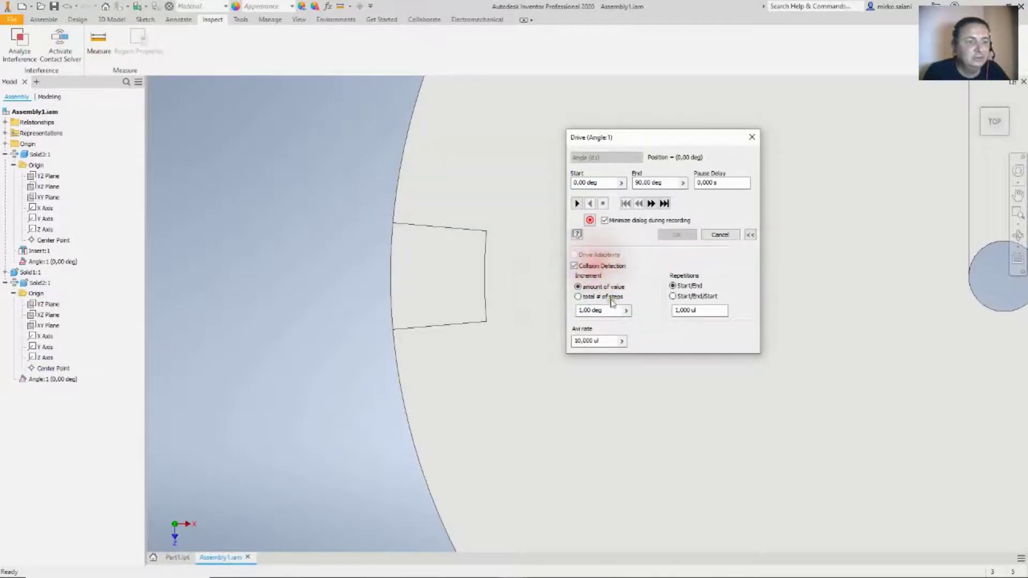
- Play the drive with collision detection and examine the overlap between the arm and the stop block up close
mouse_move(612, 295)
middle_mouse_down()
mouse_move(454, 284)
mouse_move(466, 287)
middle_mouse_up()
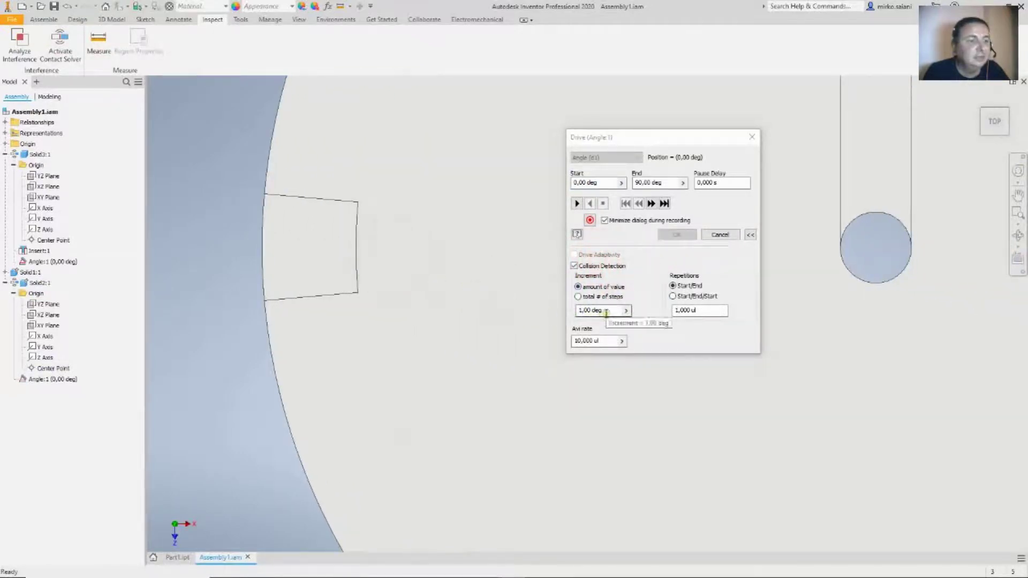
left_click(578, 204)
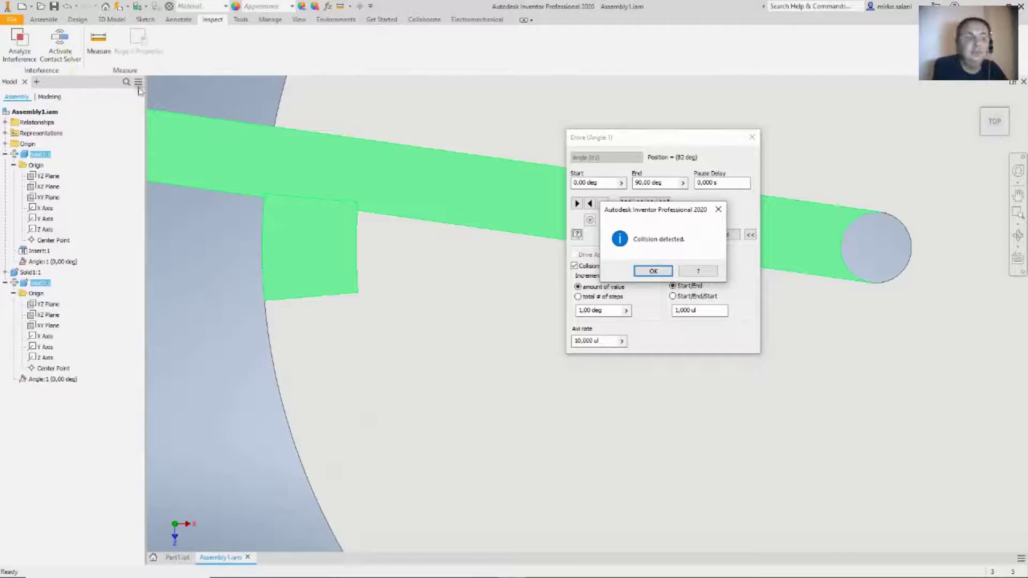
left_click(653, 270)
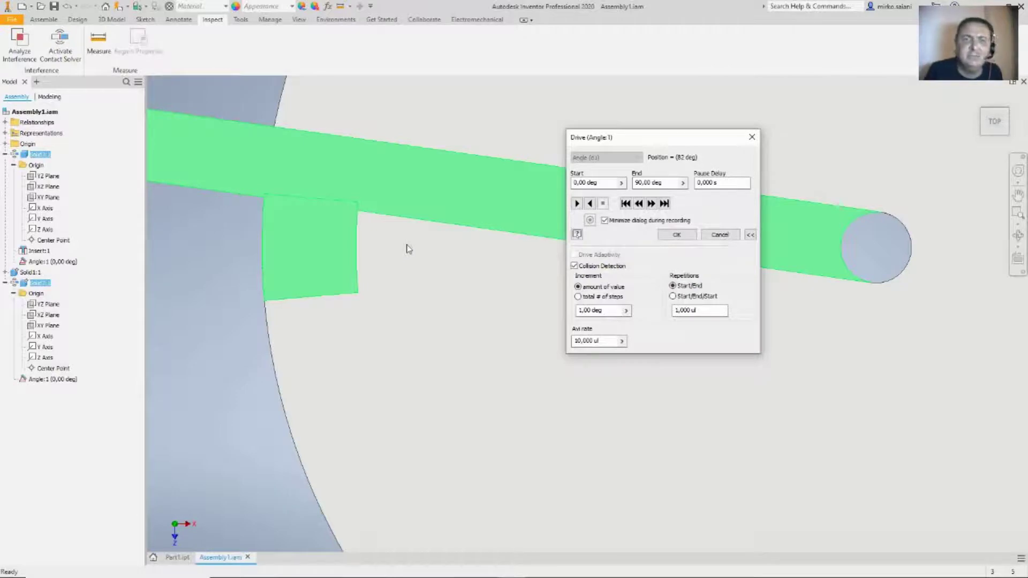
scroll(460, 300, "down", 3)
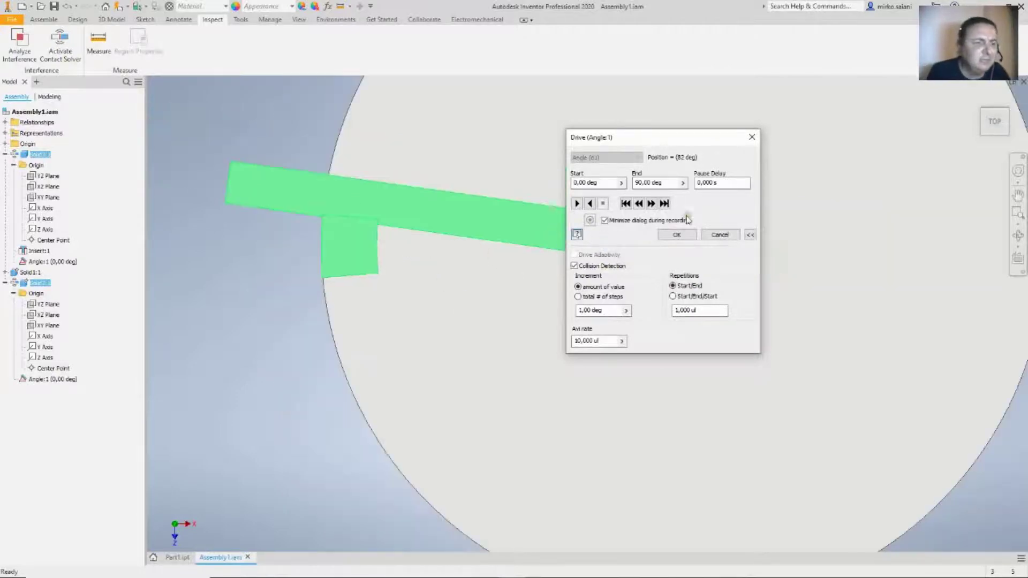
scroll(365, 226, "up", 5)
scroll(366, 226, "up", 5)
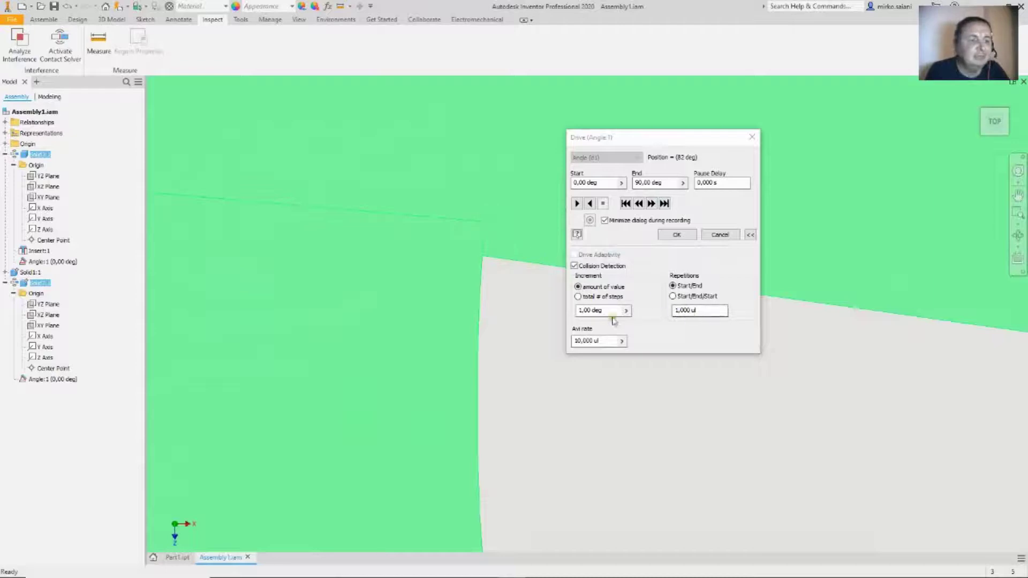
- Set the drive increment to 0.5 deg, replay the motion from the start and examine the collision at the stop block's corner
double_click(595, 311)
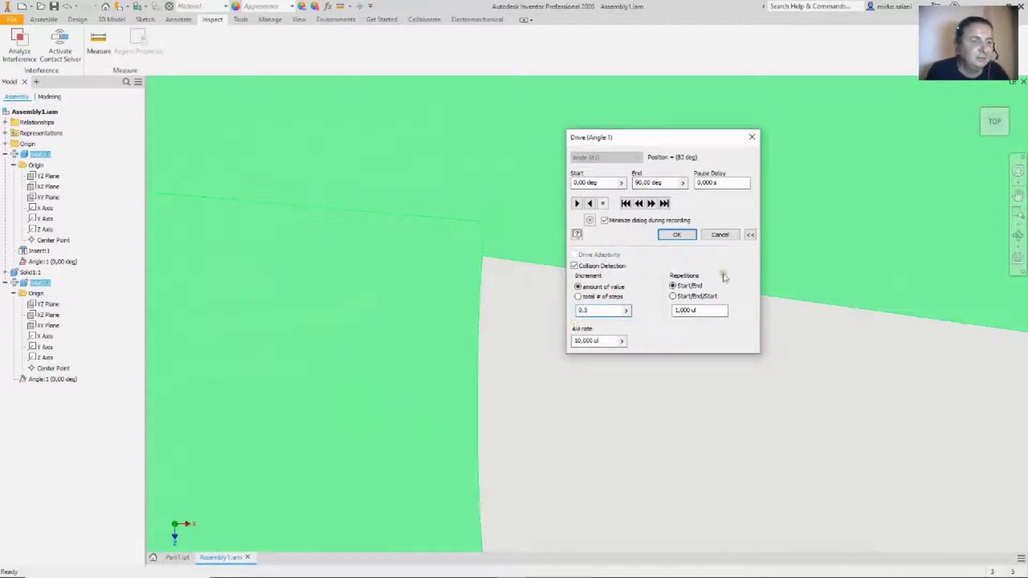
left_click(624, 203)
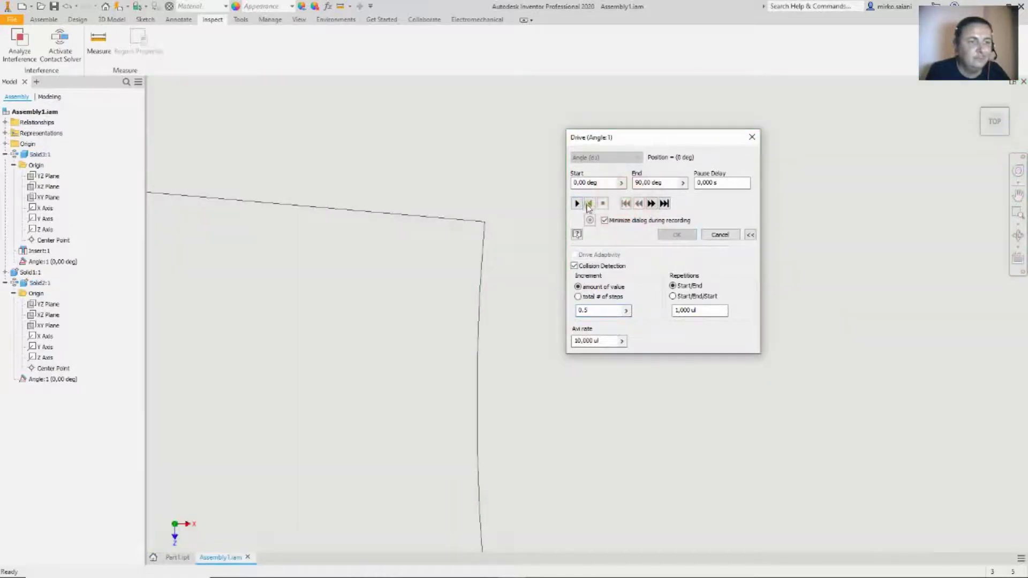
left_click(577, 204)
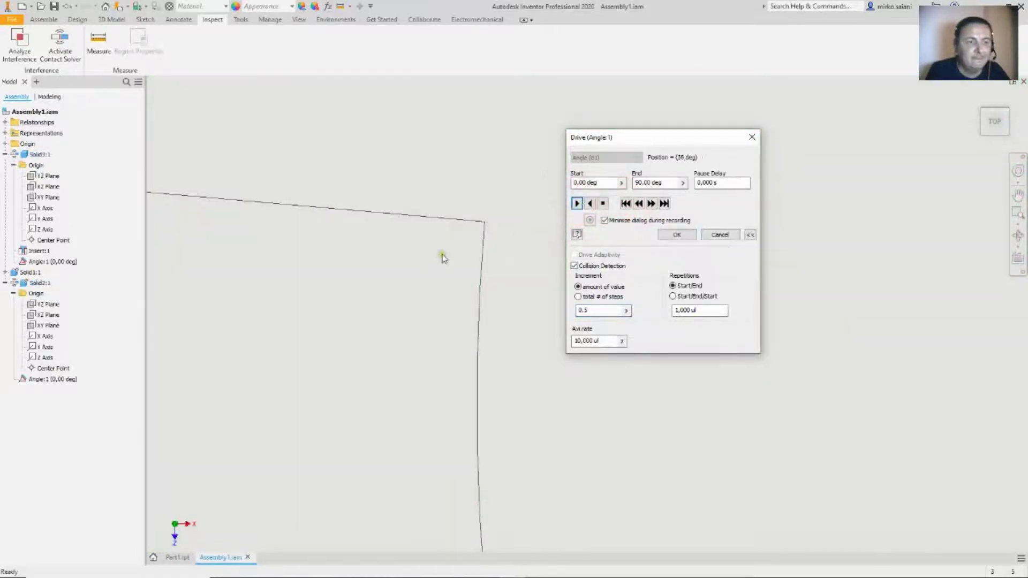
scroll(455, 282, "down", 5)
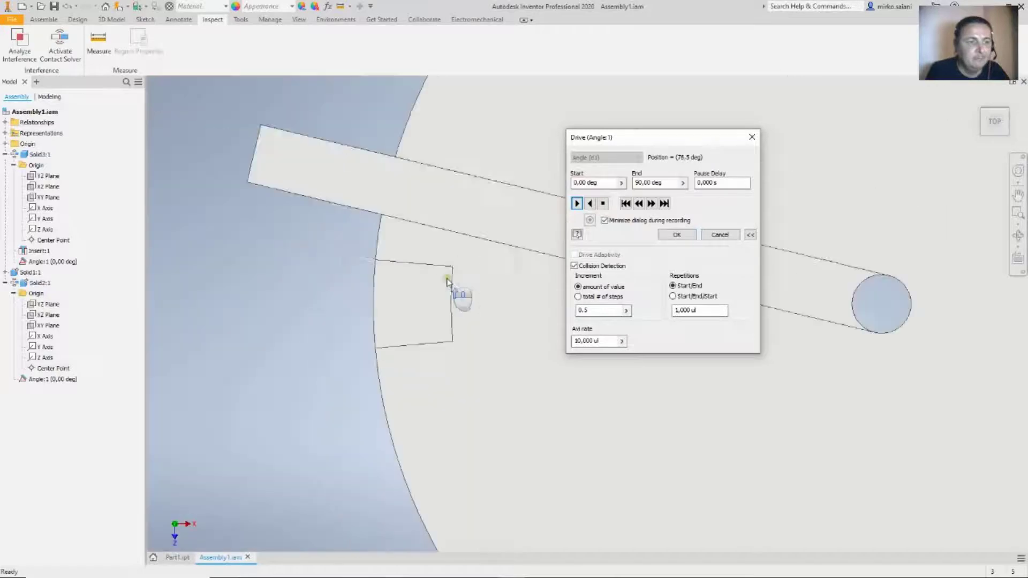
left_click(653, 271)
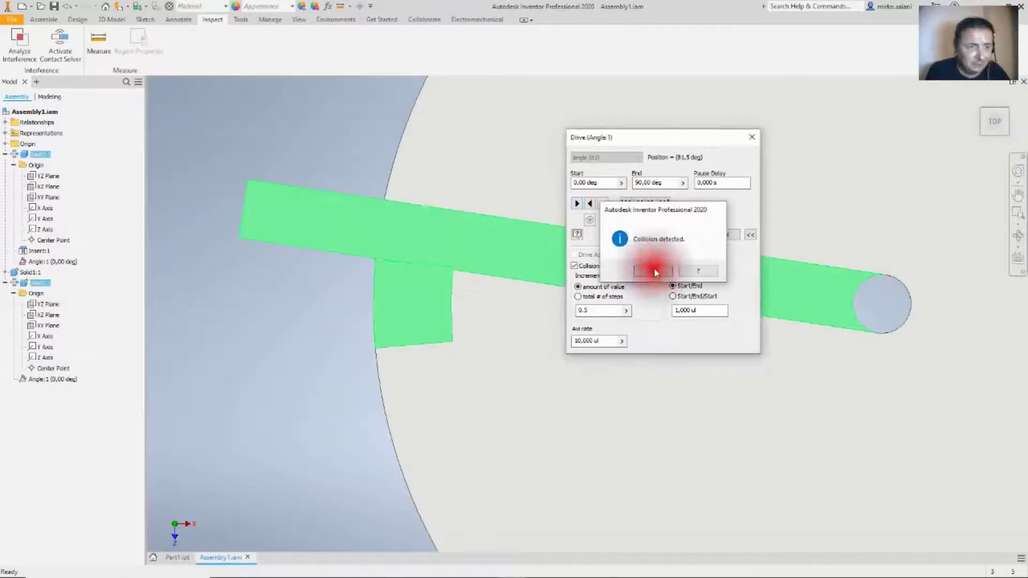
scroll(472, 282, "up", 4)
scroll(519, 268, "up", 3)
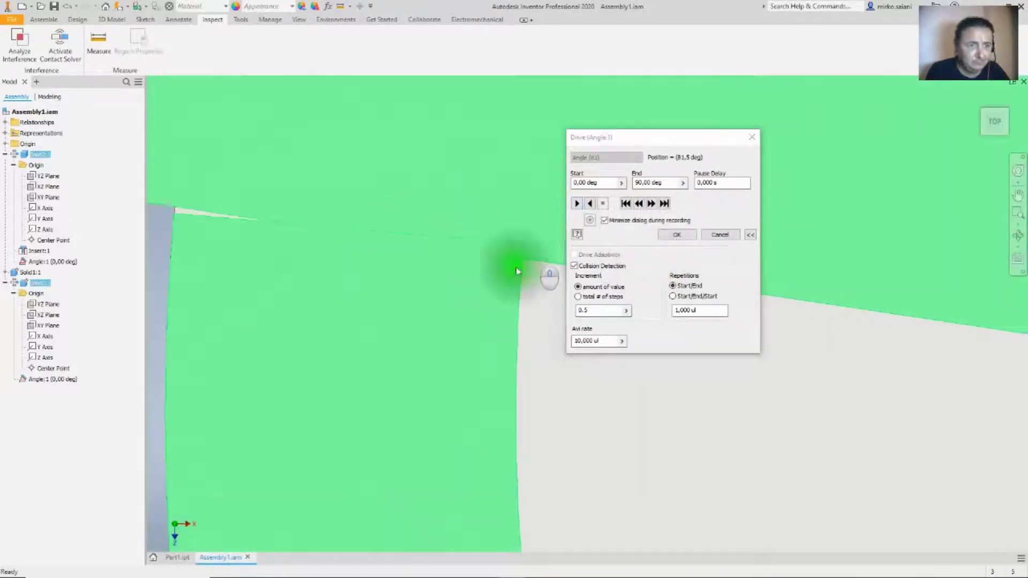
- Set the drive increment to 0.1 deg, replay the motion from the start and examine the collision at the stop block's corner
left_click(544, 310)
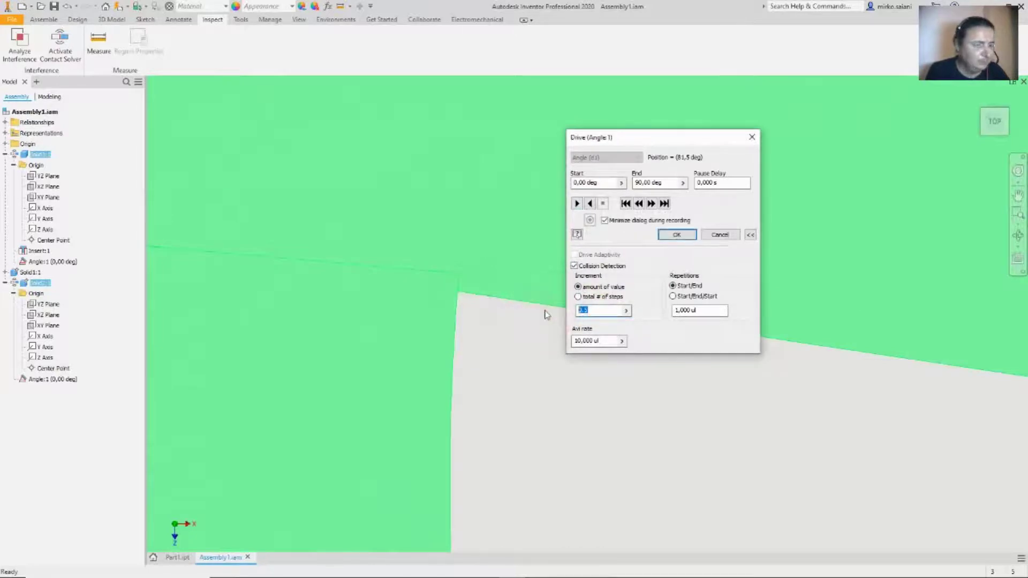
left_click(625, 203)
left_click(577, 203)
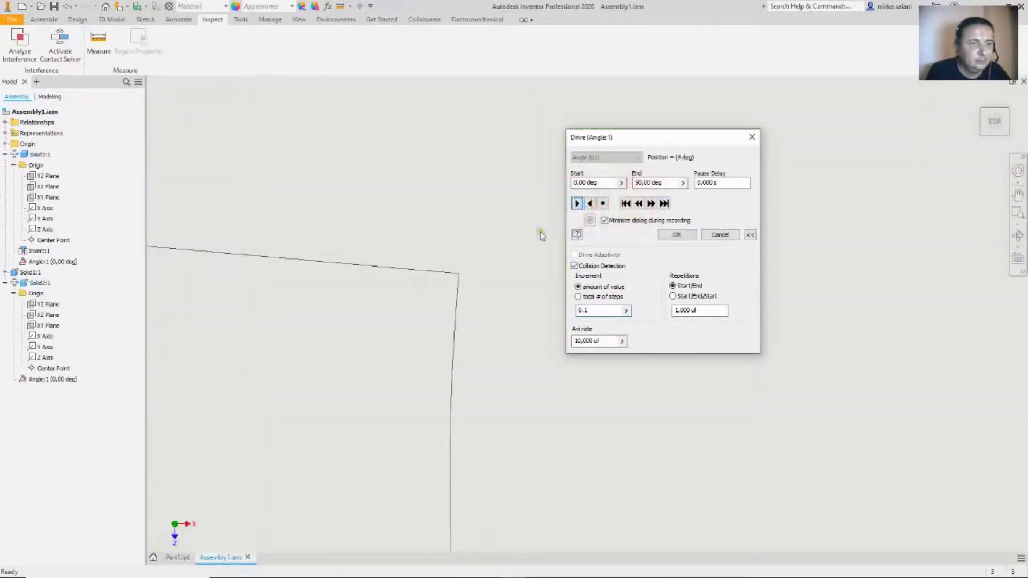
middle_click_drag(496, 248, 411, 327)
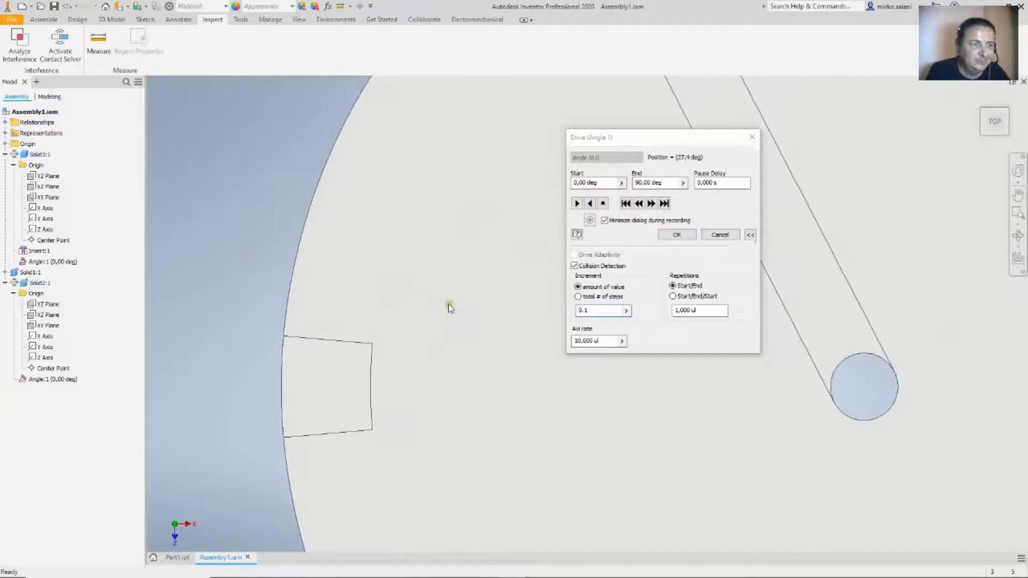
scroll(382, 359, "down", 3)
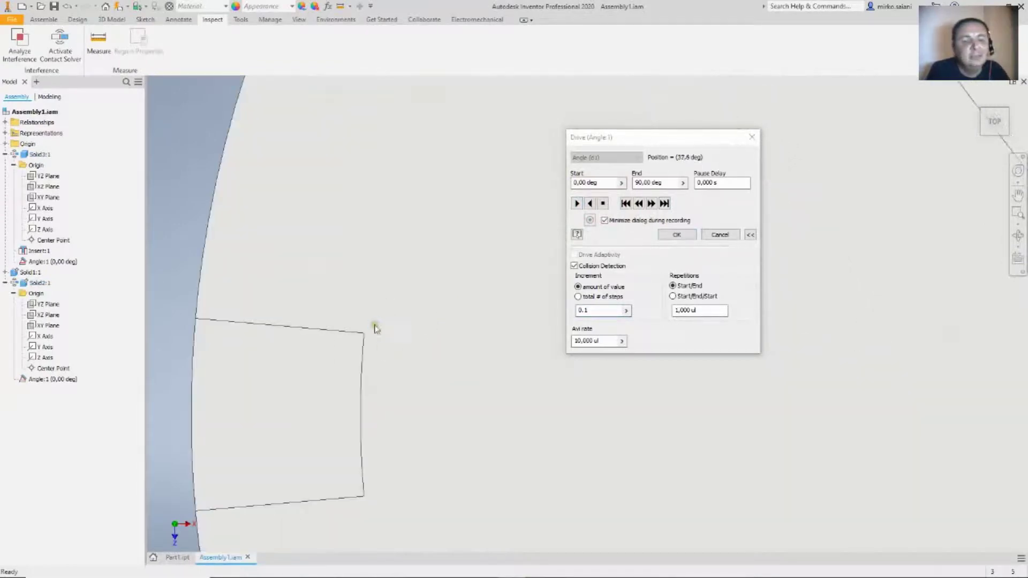
scroll(374, 329, "down", 2)
middle_click_drag(374, 339, 416, 315)
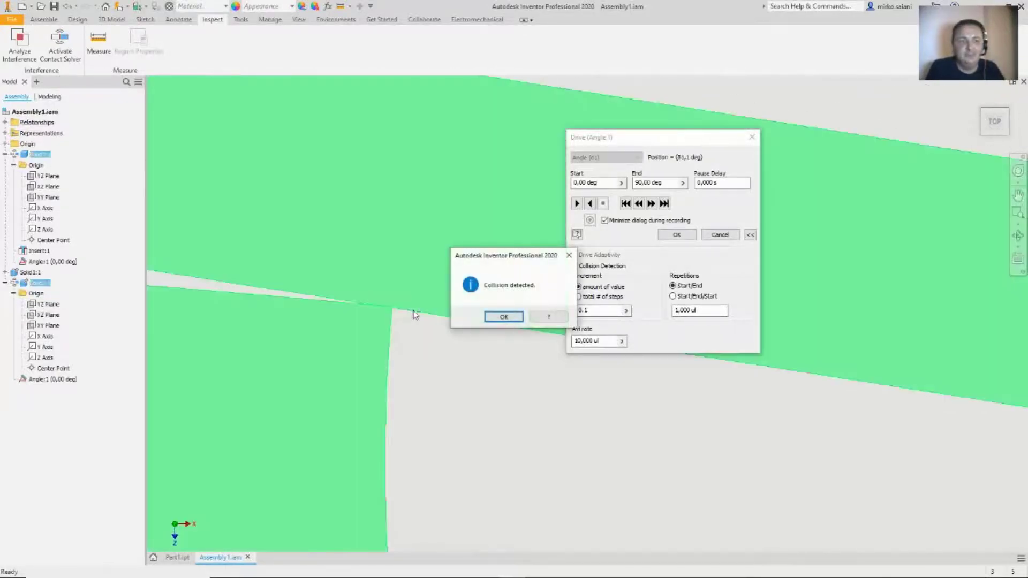
left_click(503, 317)
scroll(486, 289, "down", 4)
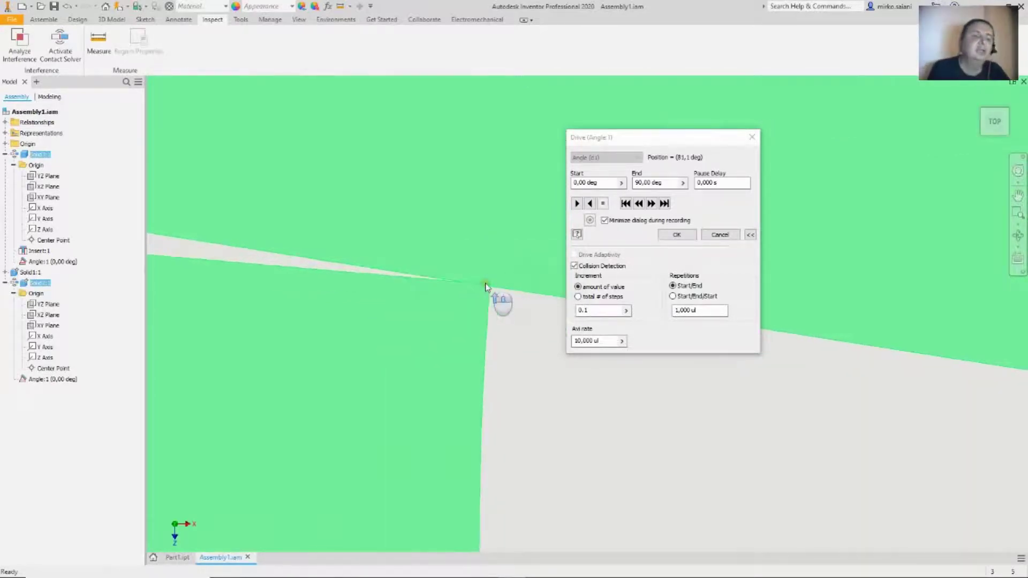
scroll(486, 290, "up", 3)
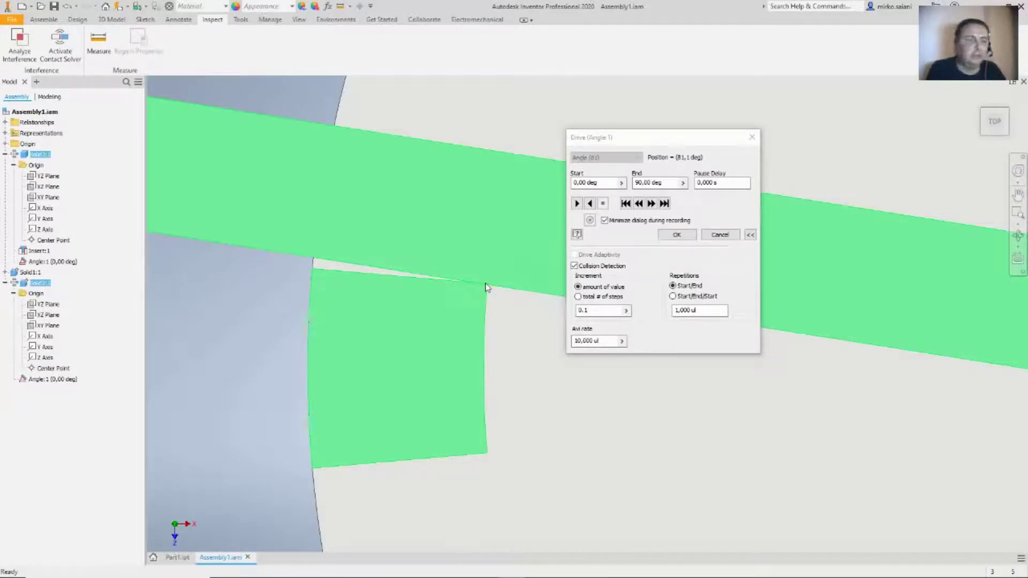
- Cancel the constraint drive and view the whole assembly at an angle
left_click(720, 234)
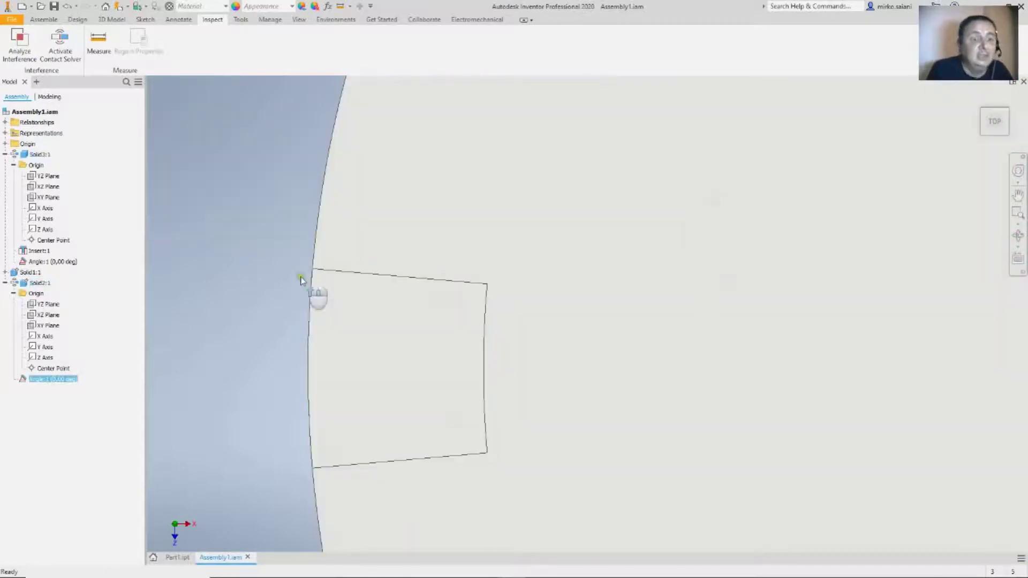
scroll(308, 287, "up", 5)
middle_click_drag(301, 278, 374, 266, "shift")
left_click(526, 140)
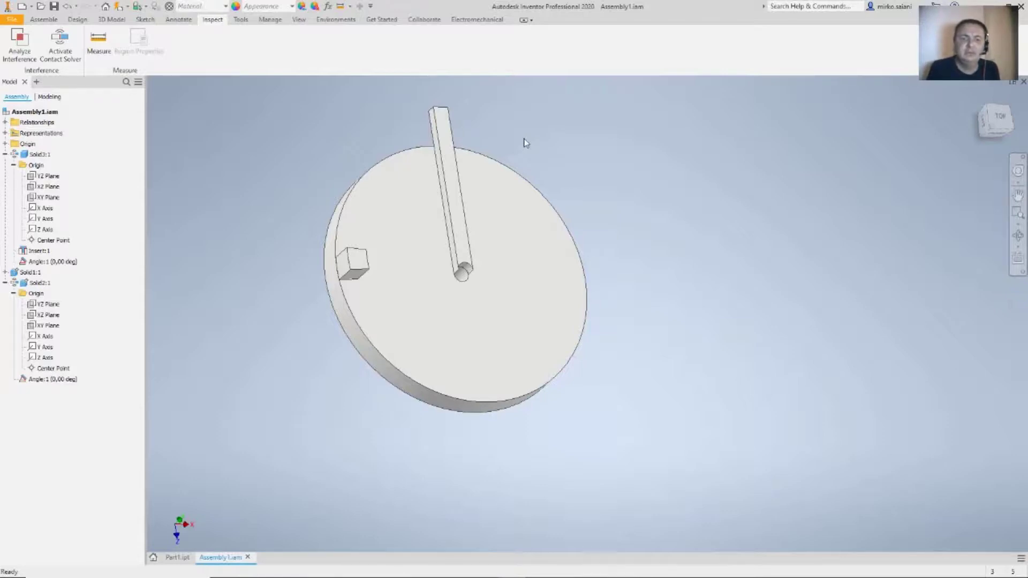
- Remove the arm and the stop block from the contact set
left_click(5, 154)
left_click(5, 175)
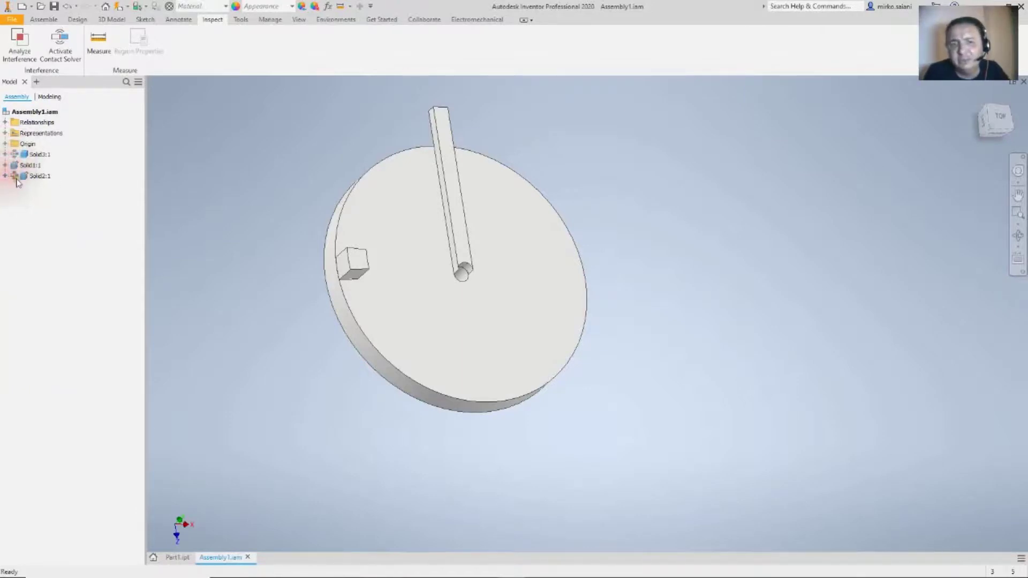
left_click(17, 178)
right_click(17, 178)
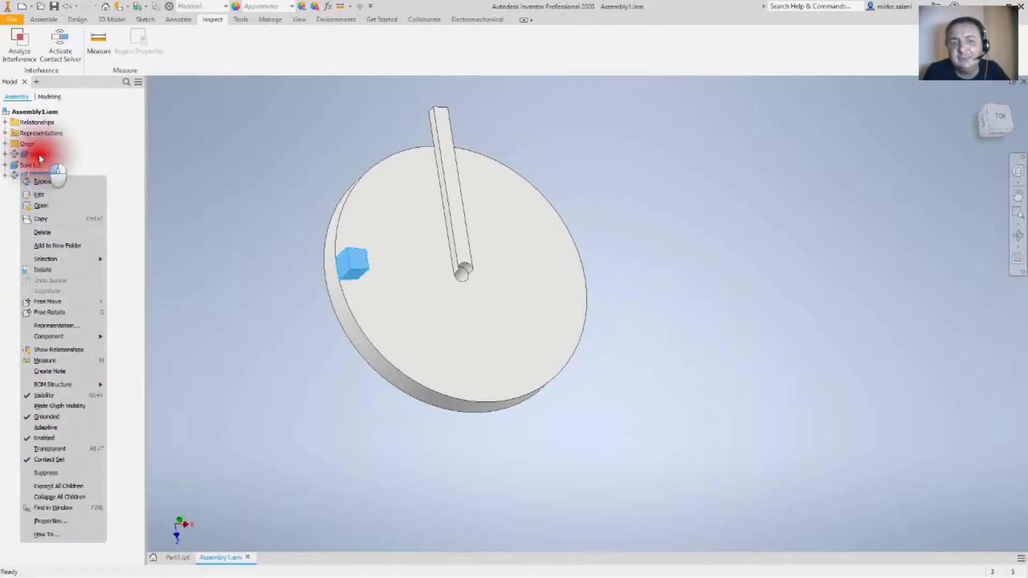
left_click(39, 159)
right_click(40, 156)
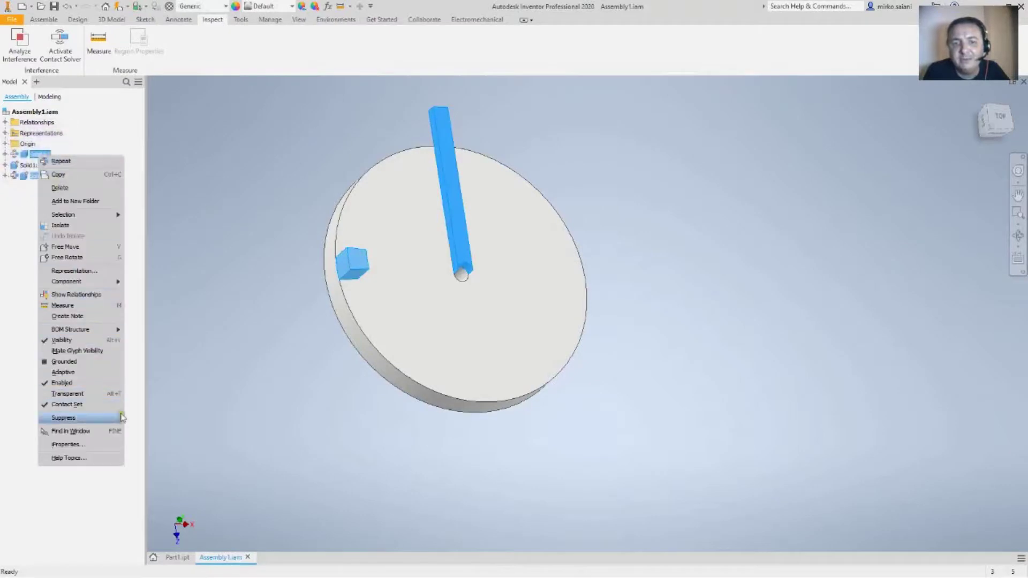
left_click(98, 406)
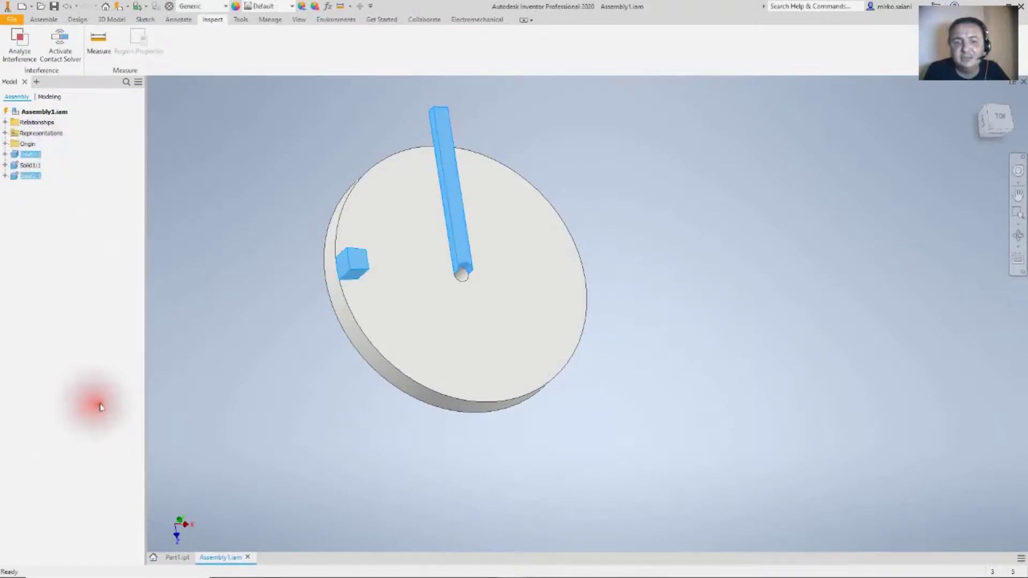
key("Escape")
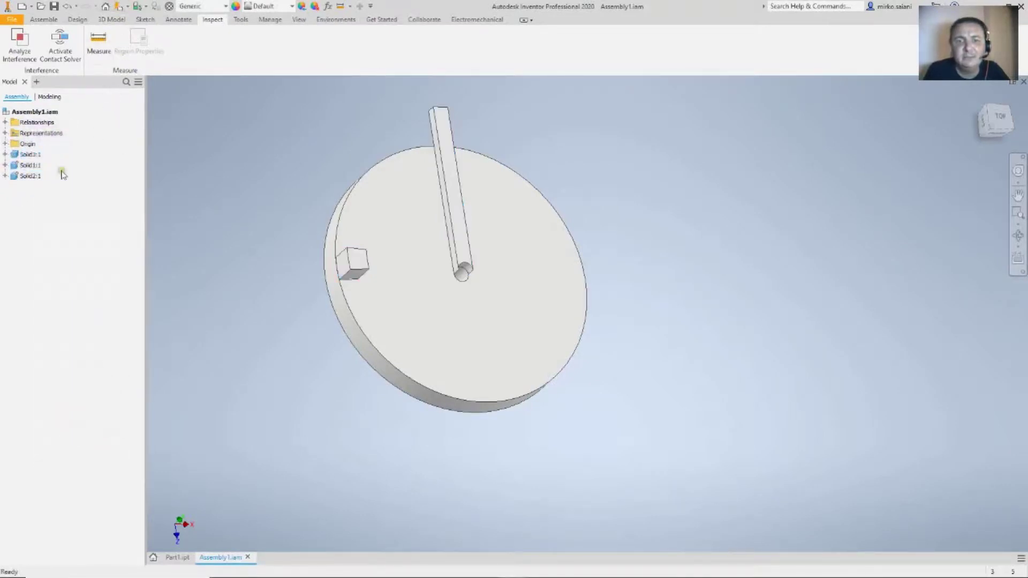
- Drive the stop block's angle constraint with Collision Detection on and stop the motion partway
left_click(5, 176)
left_click(57, 274)
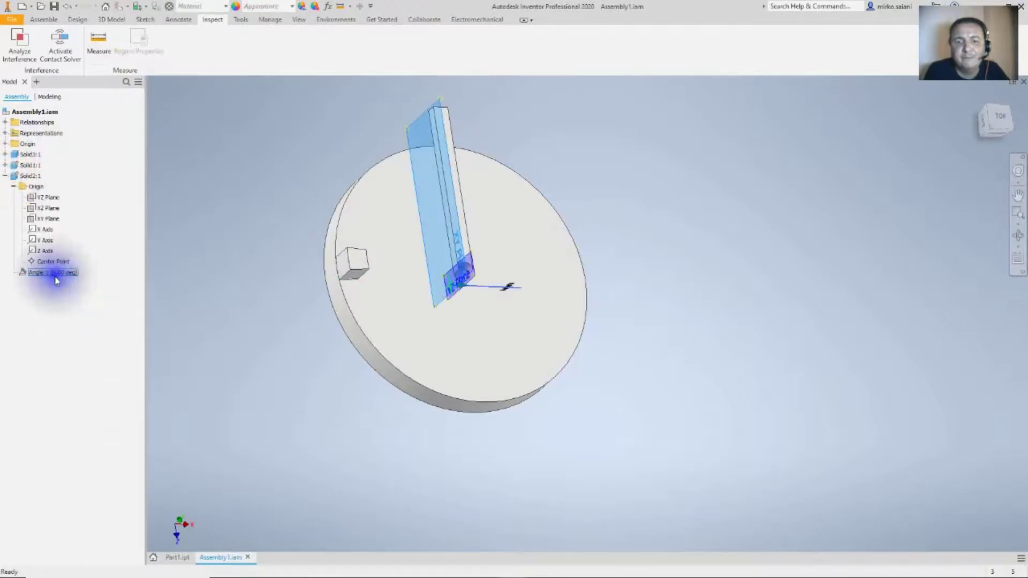
right_click(57, 276)
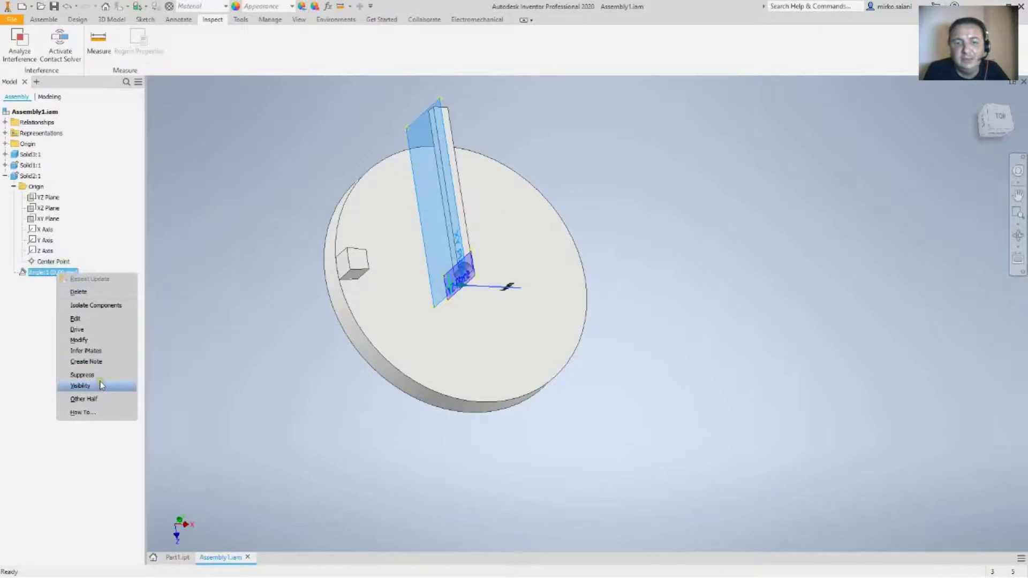
left_click(86, 331)
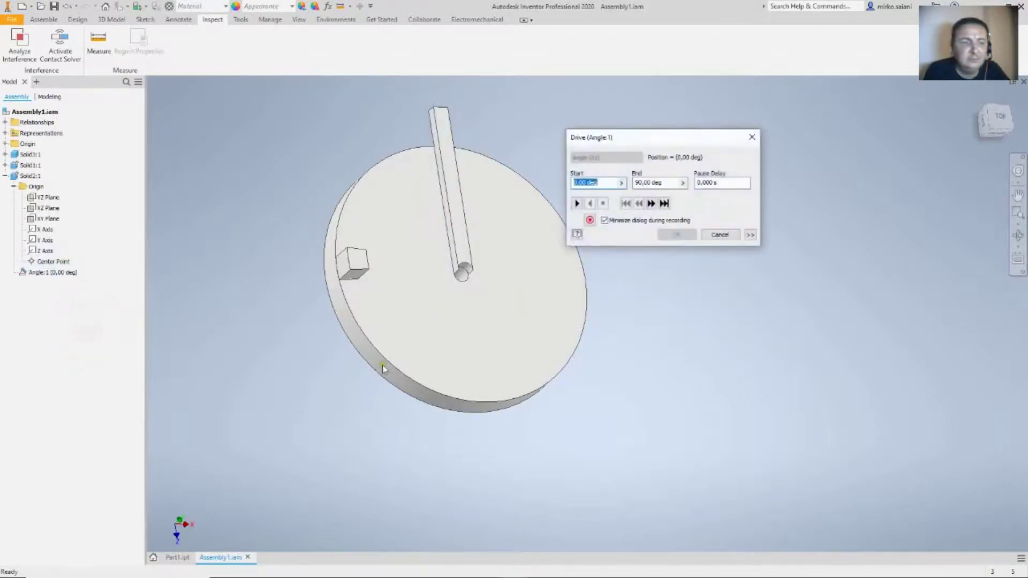
left_click(751, 235)
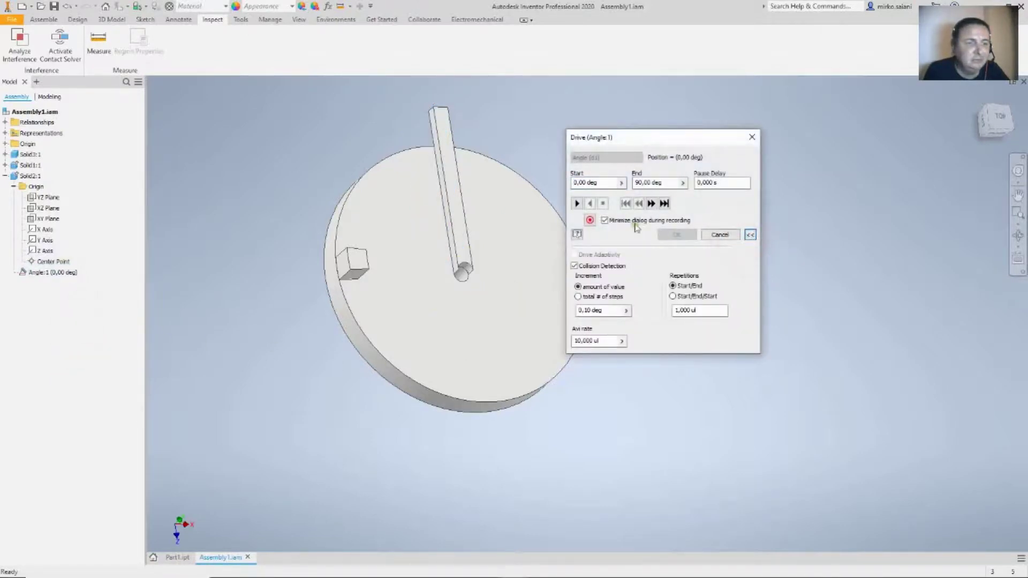
left_click(578, 203)
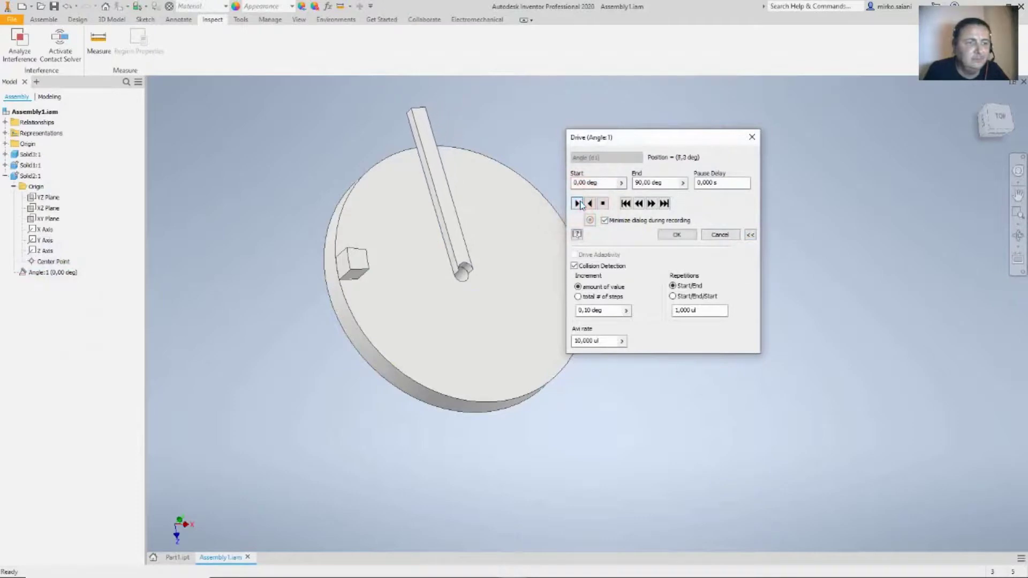
left_click(602, 204)
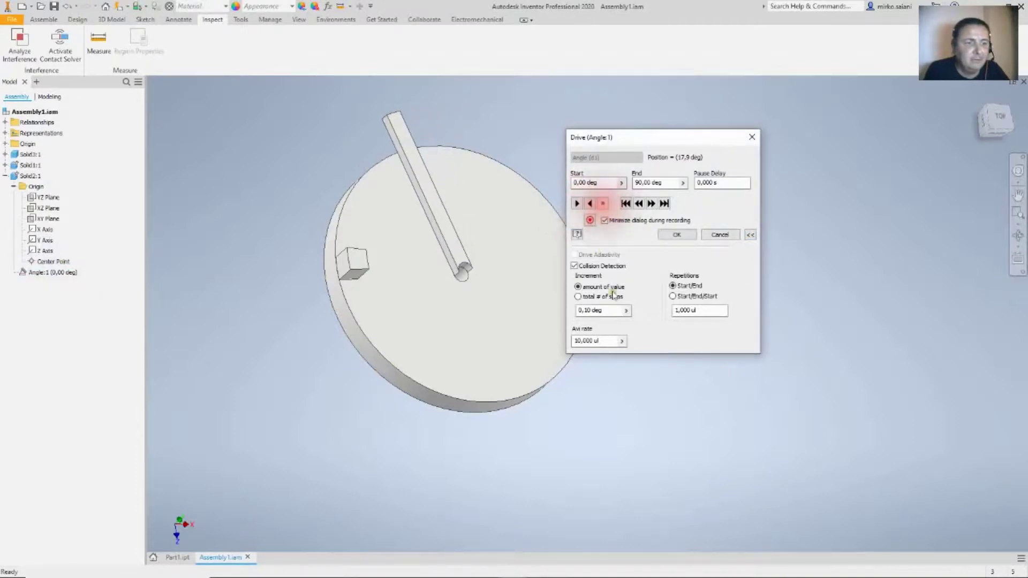
- Set the drive increment to 1 deg, resume the motion until the arm collides with the stop block, and cancel the drive
left_click(608, 310)
left_click_drag(608, 310, 528, 305)
type("1")
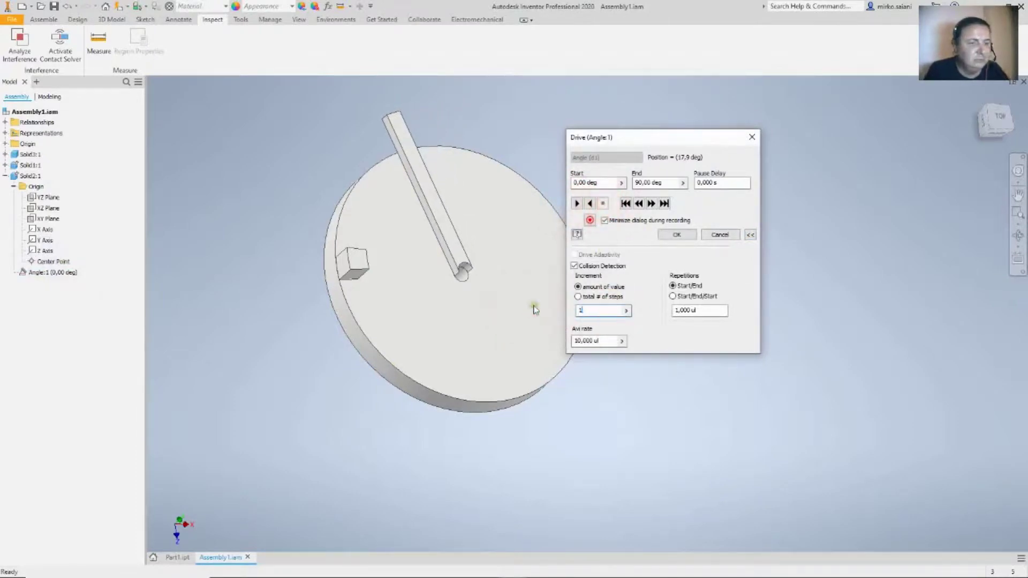
left_click(577, 203)
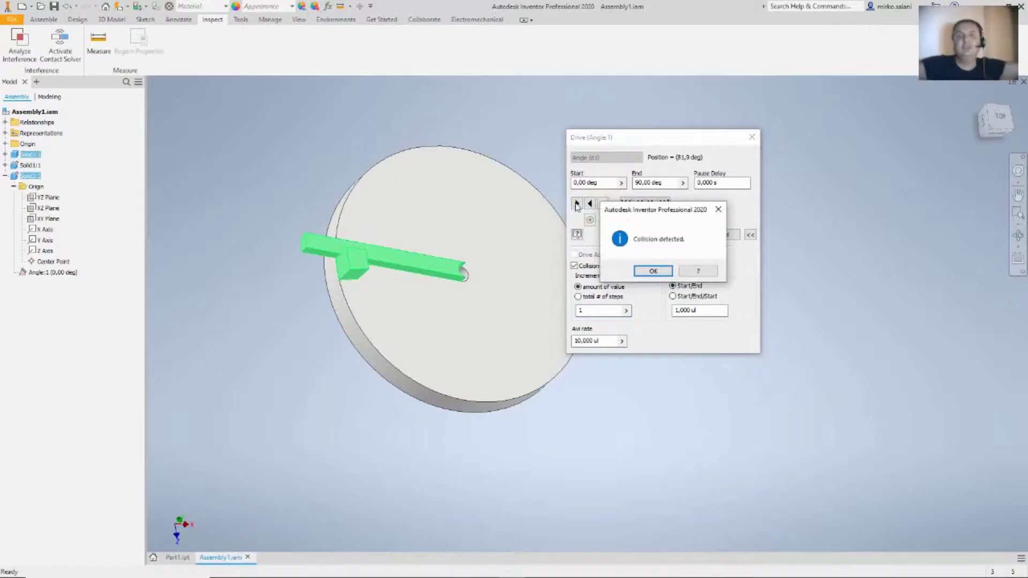
left_click(639, 274)
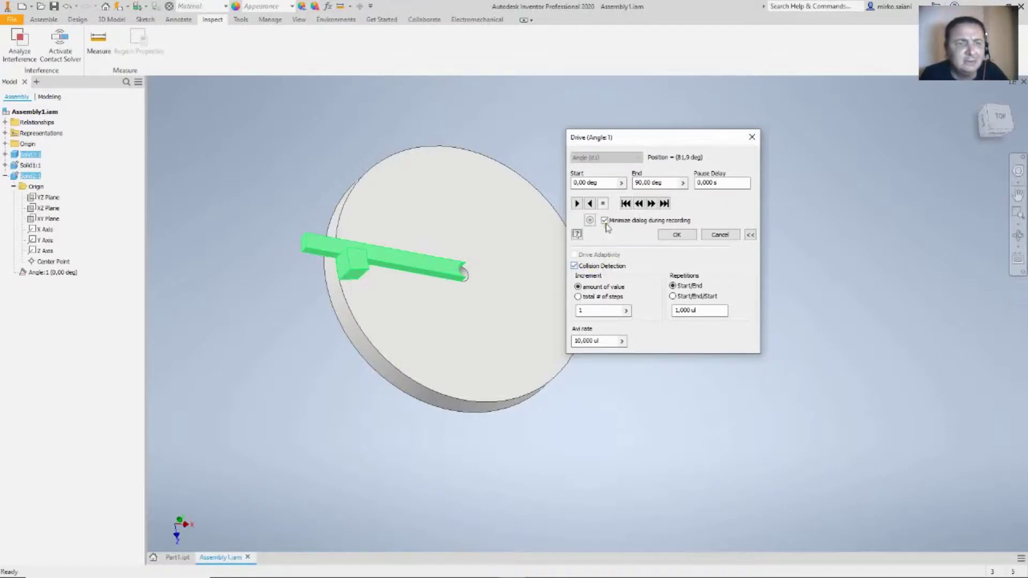
left_click(717, 237)
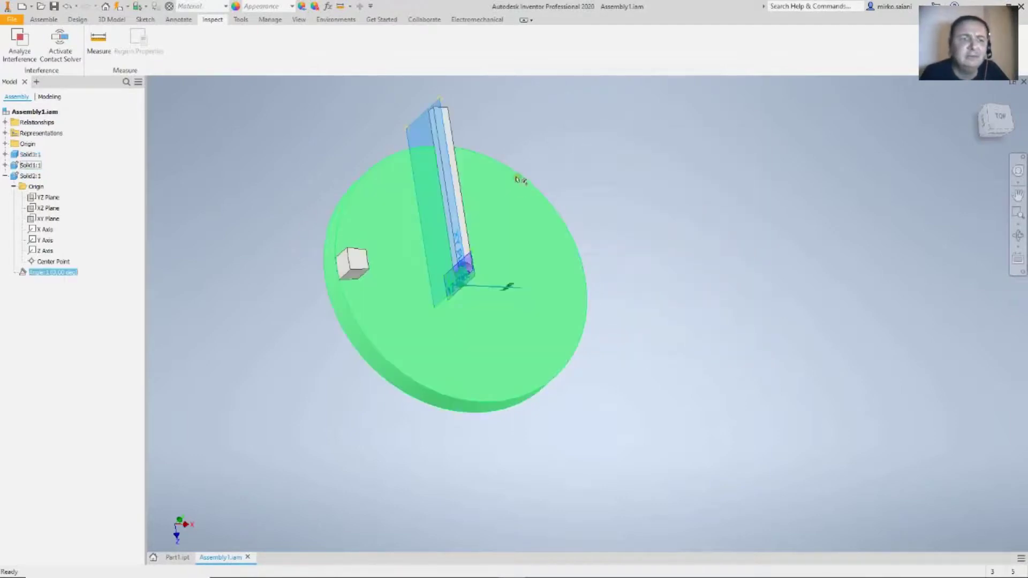
left_click(541, 157)
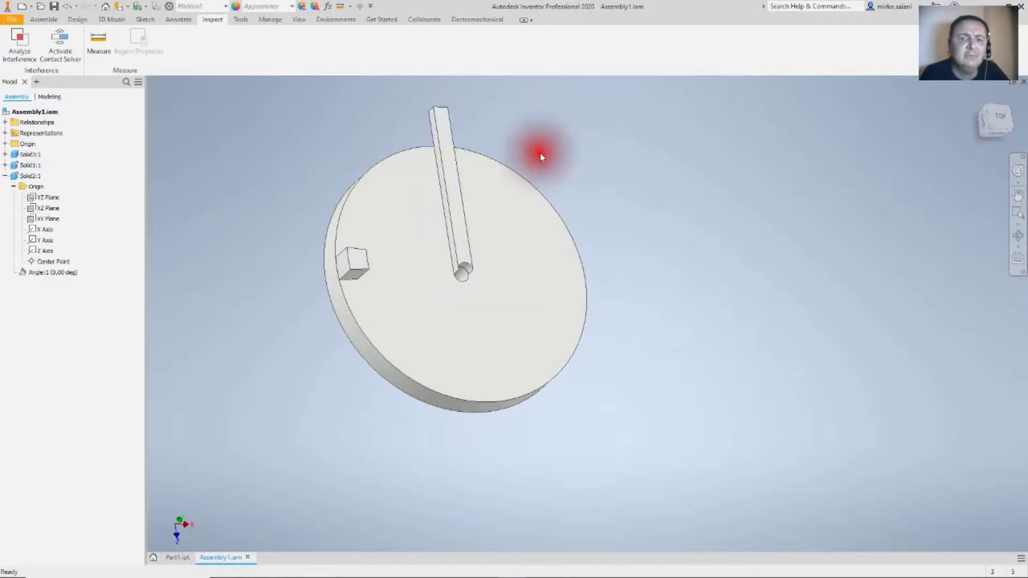
- Activate the contact solver, drive the angle constraint to 90 deg with Collision Detection off, and close the drive
left_click(63, 42)
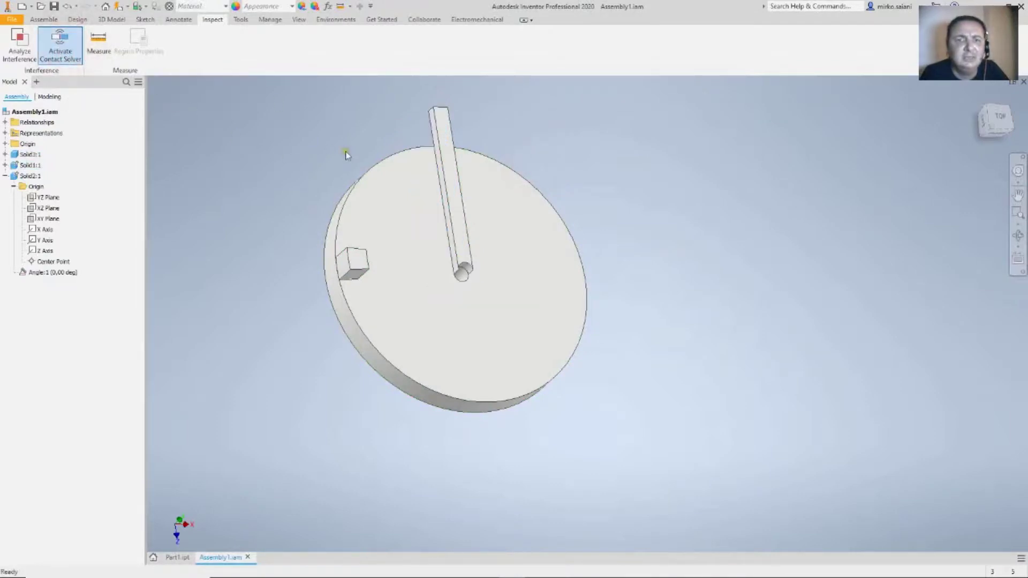
right_click(48, 272)
left_click(99, 333)
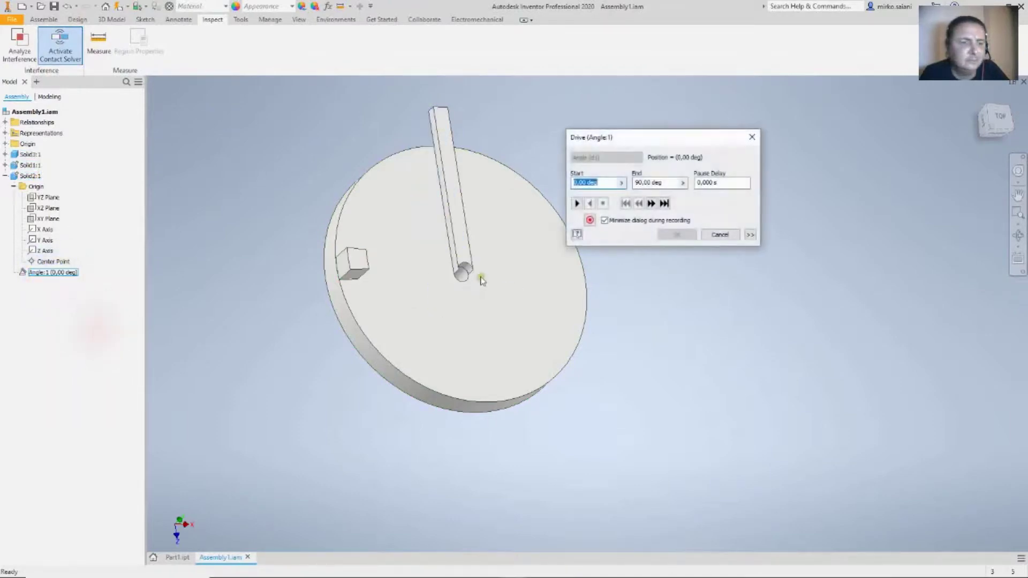
left_click(749, 235)
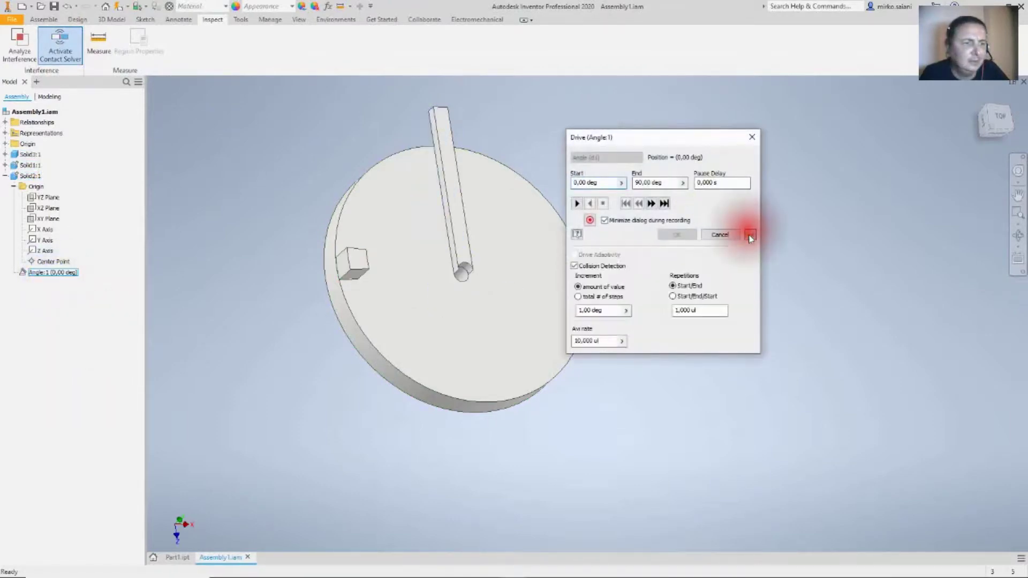
left_click(599, 266)
left_click(577, 205)
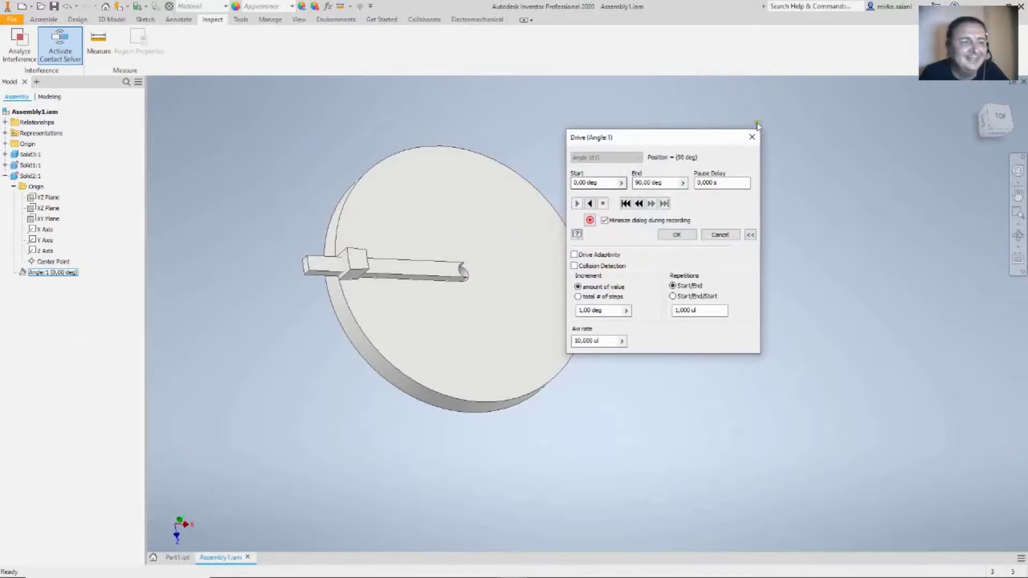
left_click(752, 139)
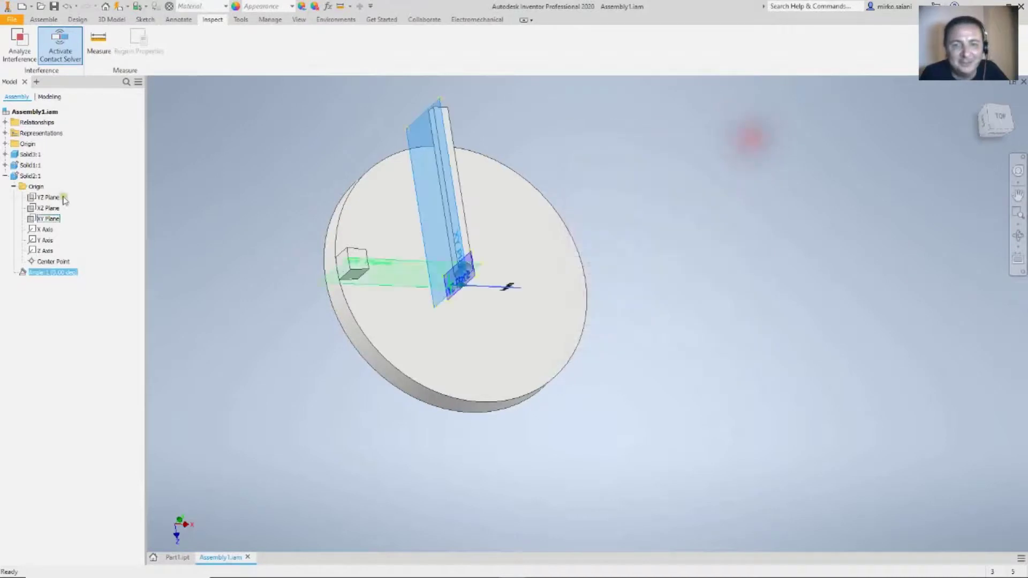
- Add the arm and the stop block to the contact set together
left_click(35, 156)
left_click(30, 175)
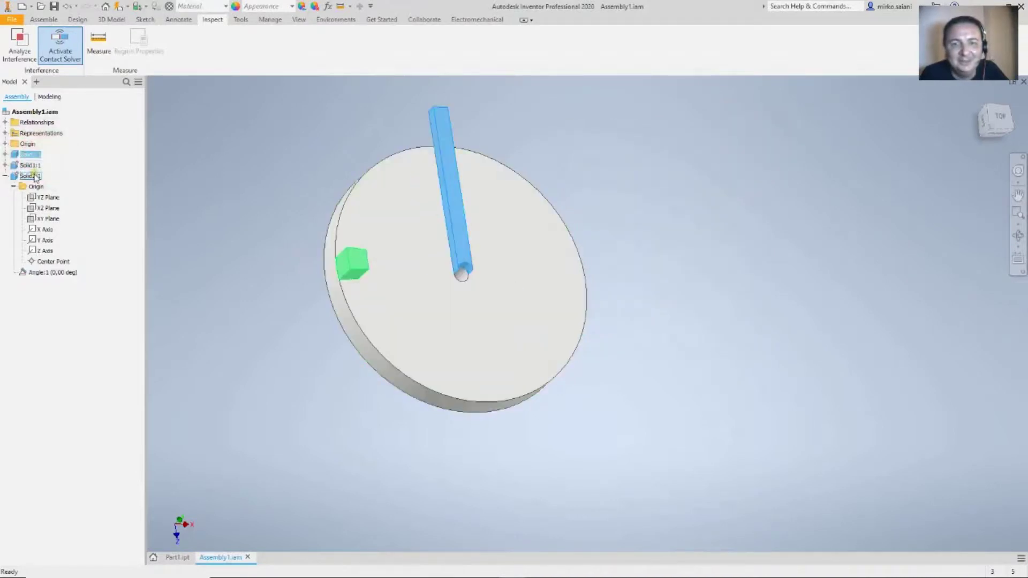
left_click(33, 154, "ctrl")
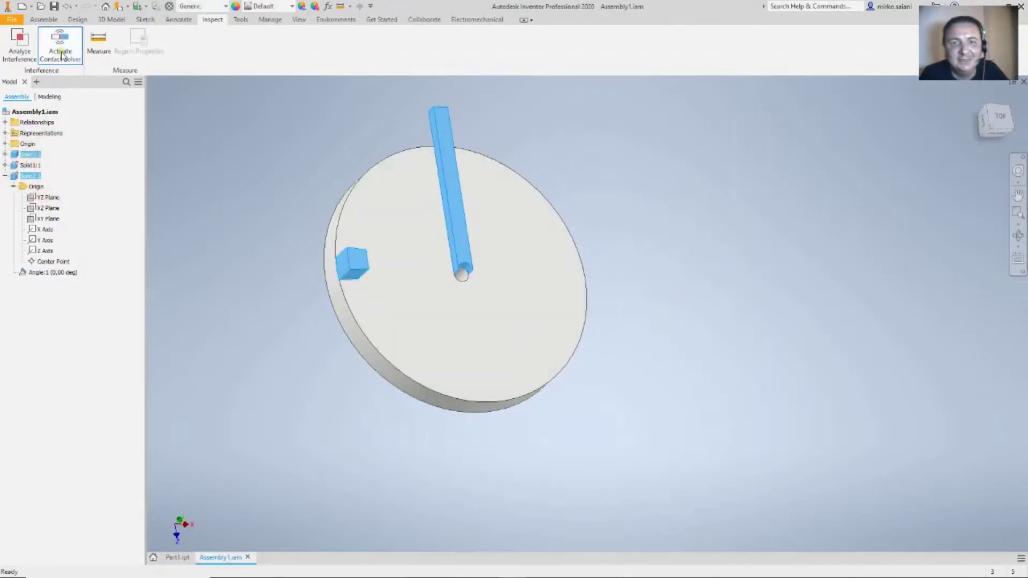
right_click(34, 153)
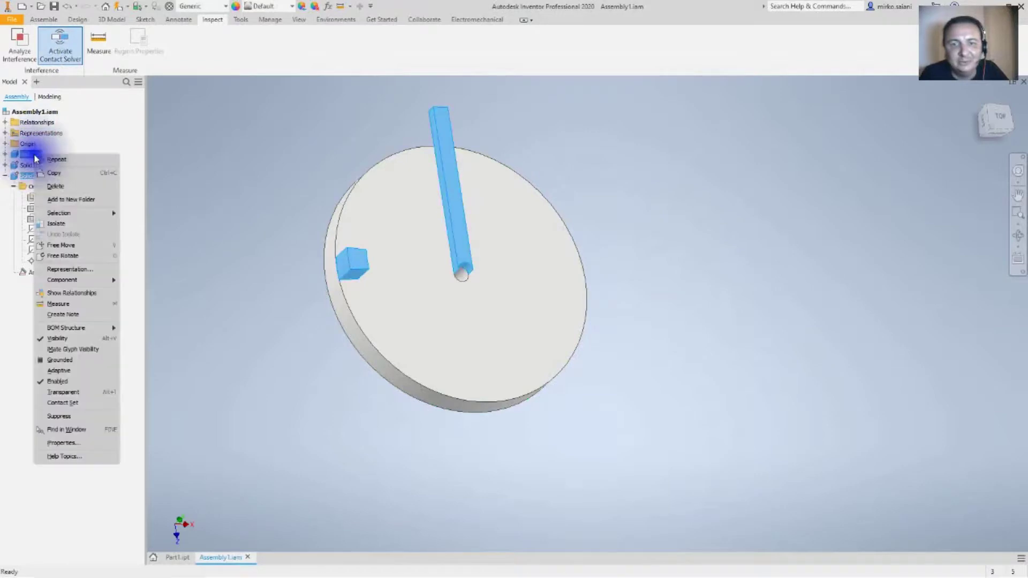
left_click(72, 406)
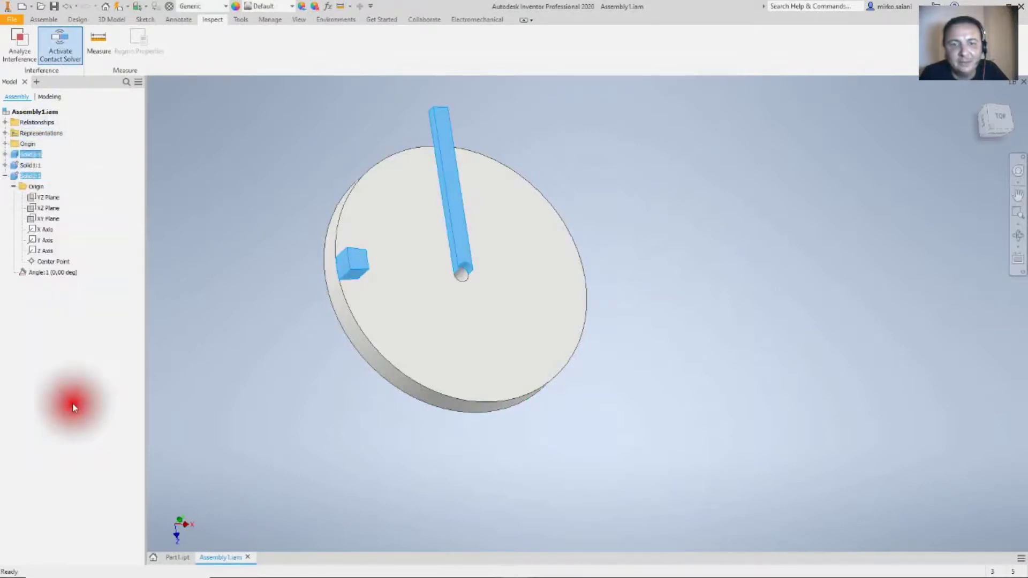
left_click(208, 232)
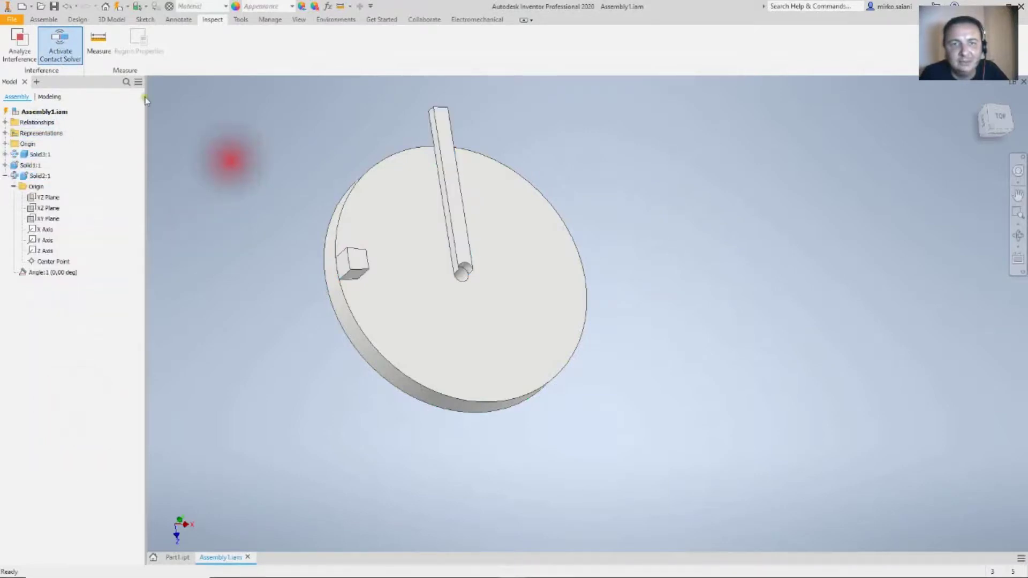
- Deactivate the contact solver and drive the angle constraint from 0 to 90 deg with Collision Detection off
left_click(60, 43)
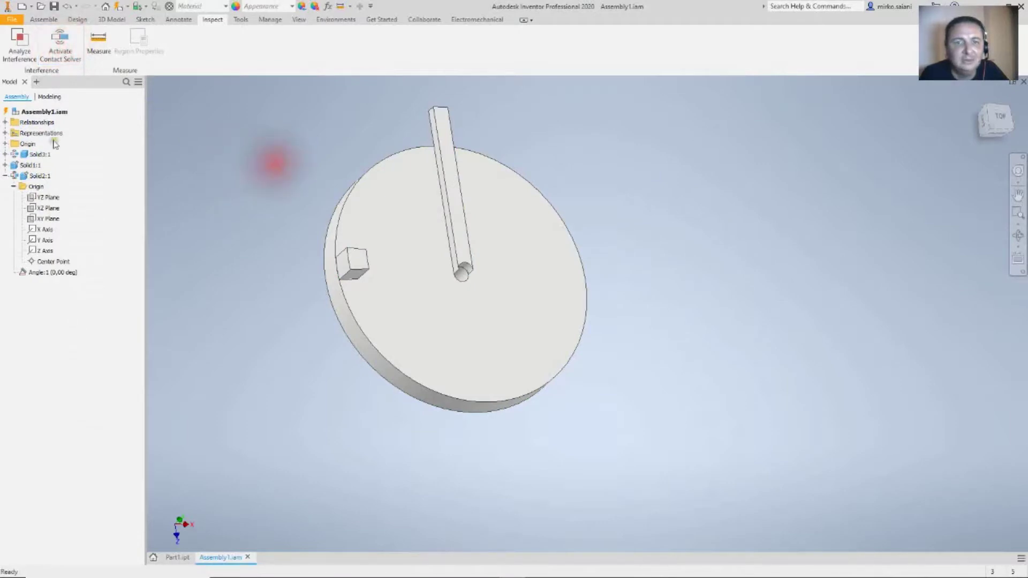
left_click(54, 273)
right_click(55, 275)
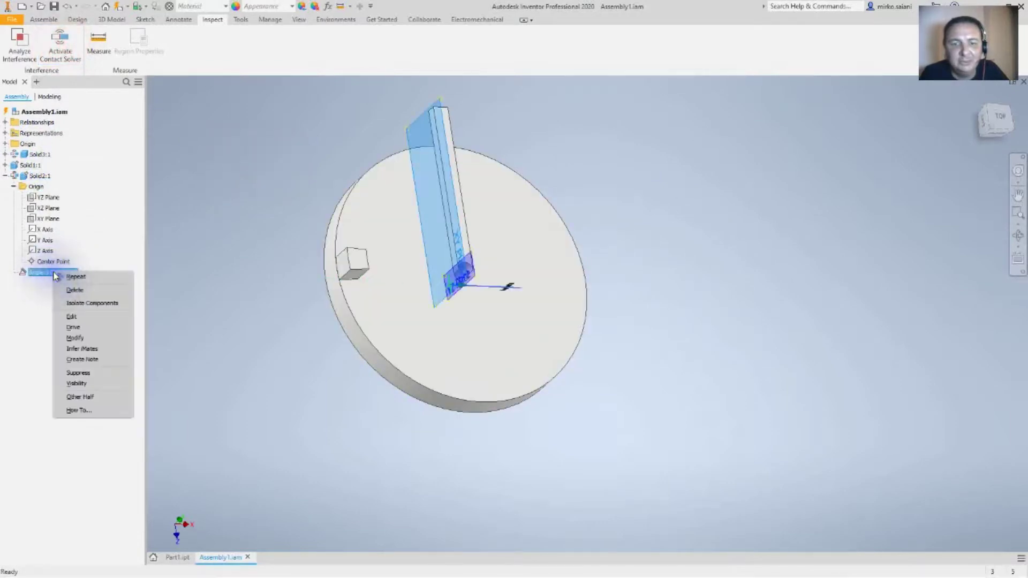
left_click(94, 333)
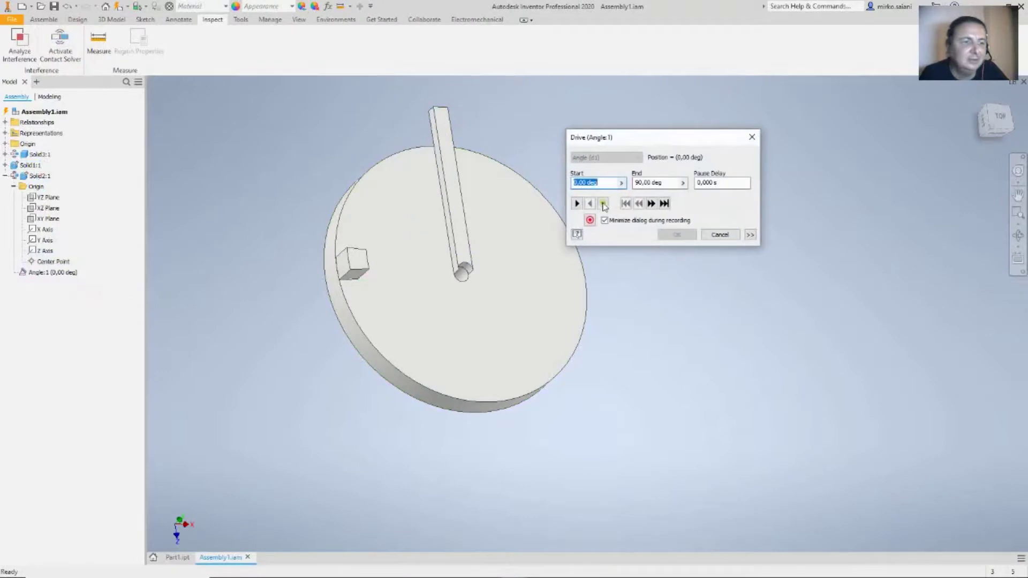
left_click(751, 236)
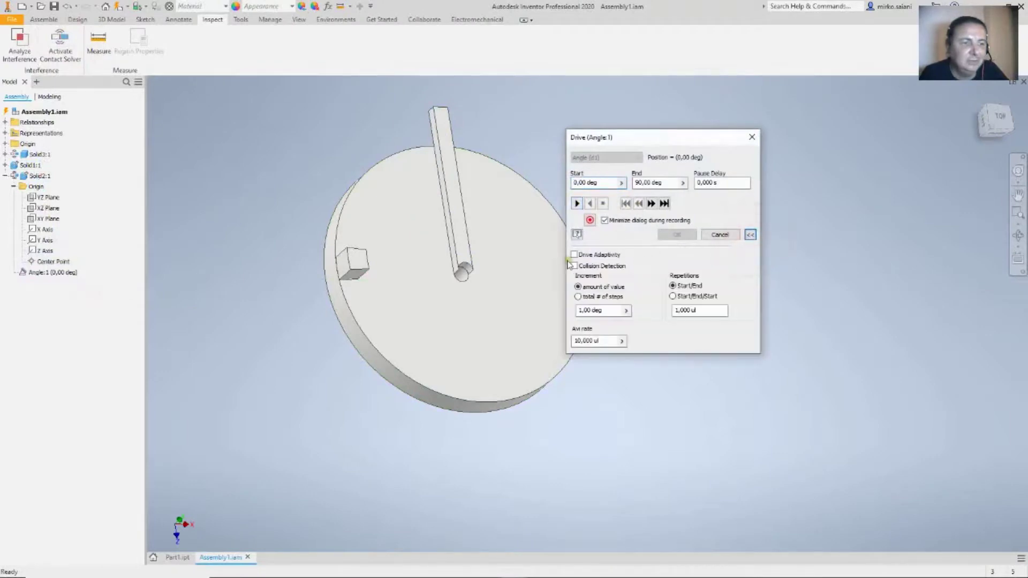
left_click(577, 204)
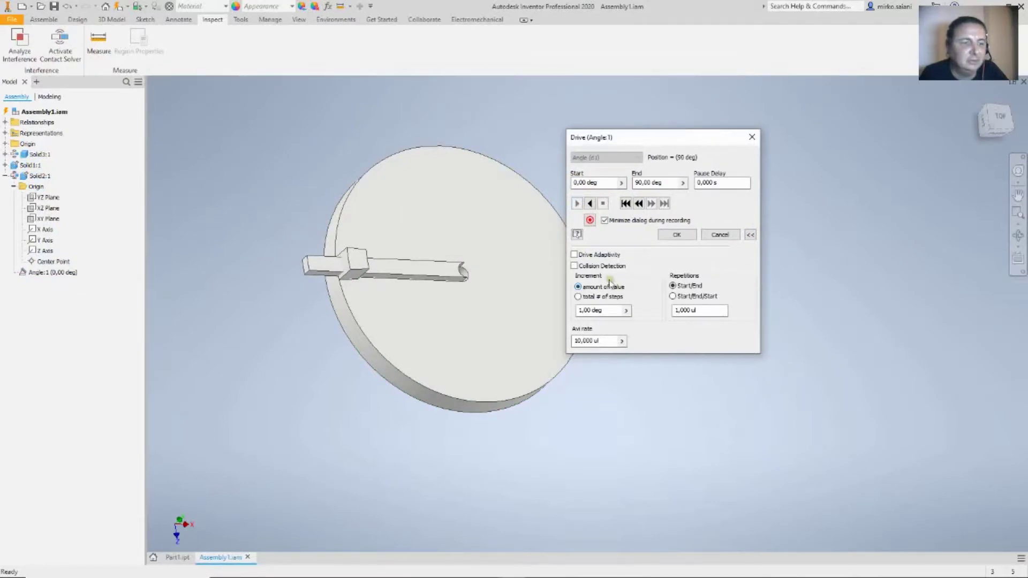
- Turn on Collision Detection for the drive and return the arm to its start position
left_click(575, 266)
left_click(625, 203)
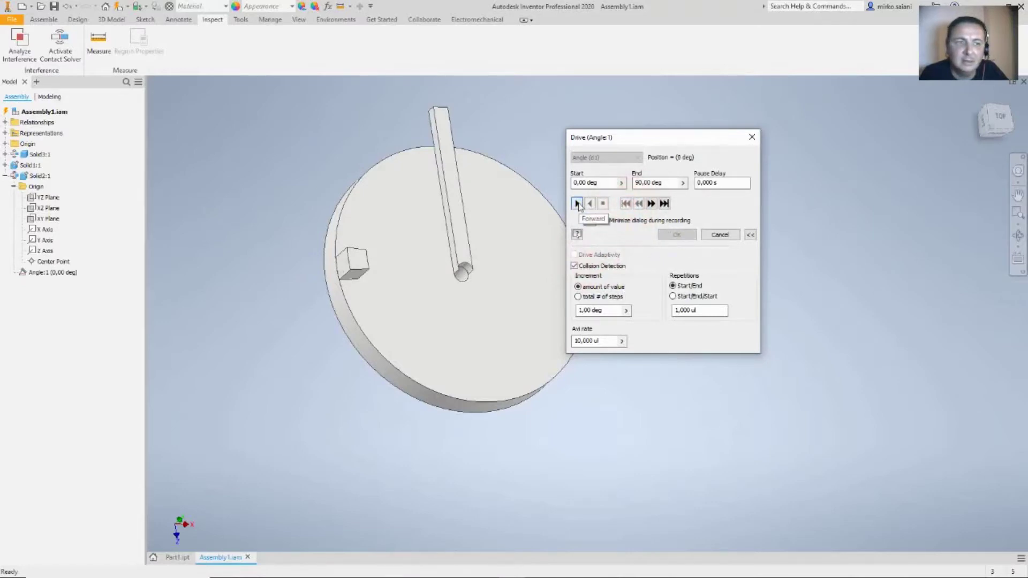
- Reactivate the contact solver and drive the arm's angle constraint forward with Collision Detection off
left_click(60, 41)
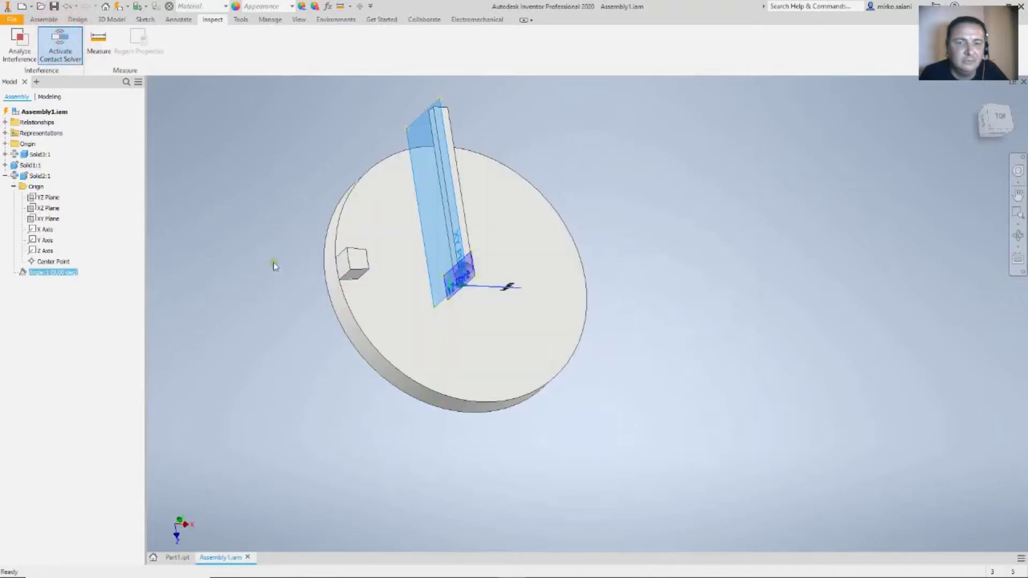
left_click(187, 258)
right_click(64, 272)
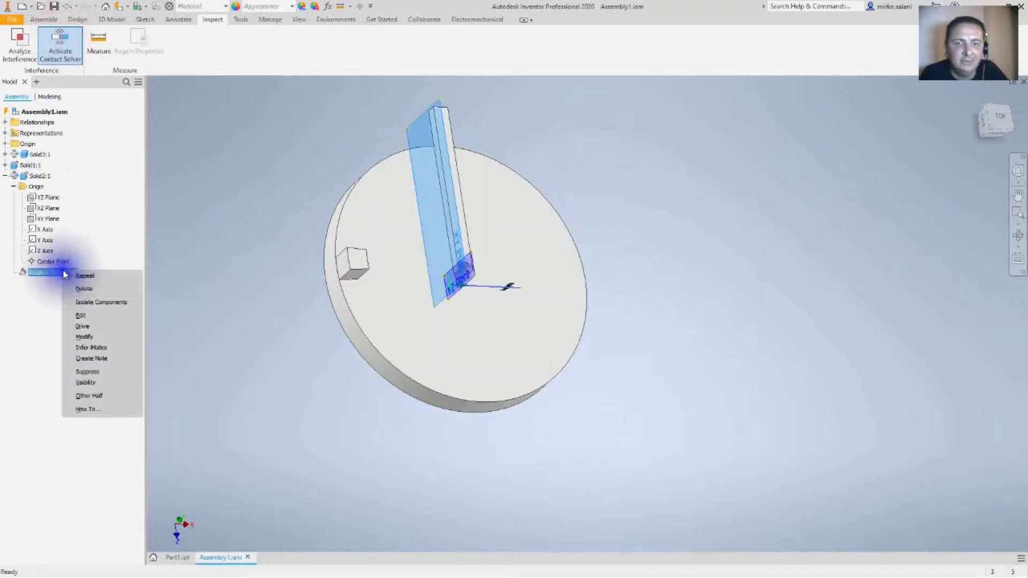
left_click(83, 326)
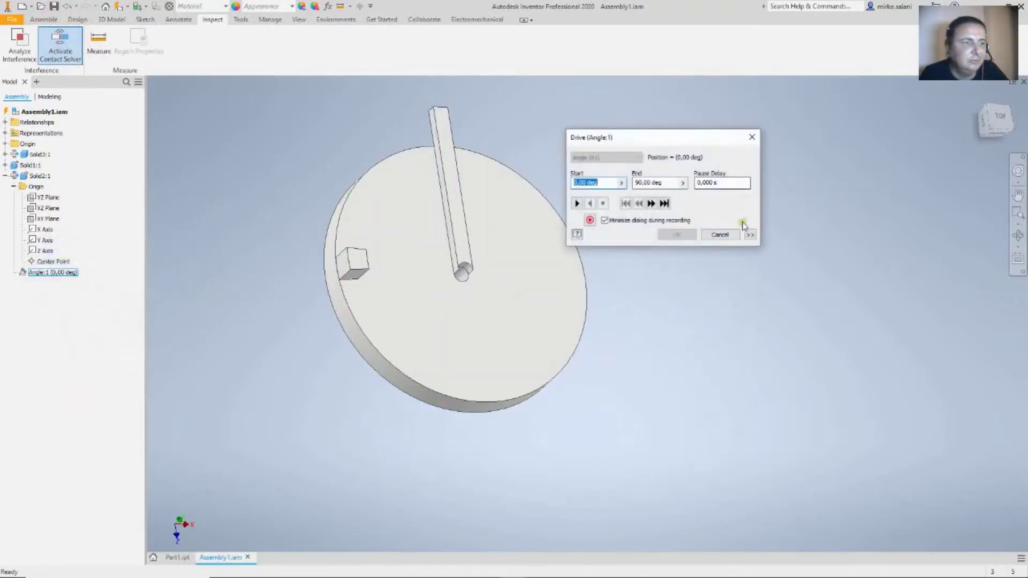
left_click(751, 235)
left_click(607, 270)
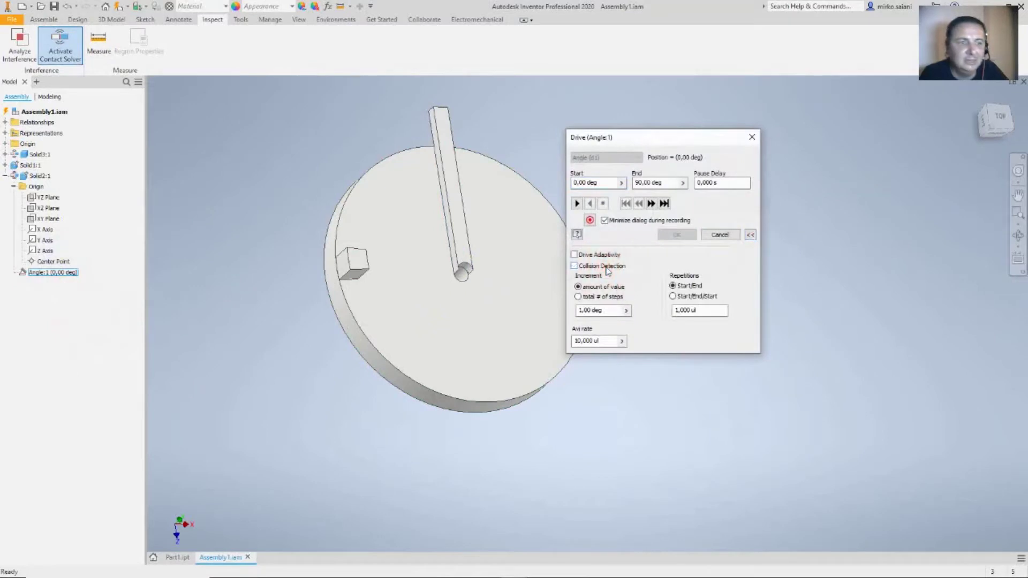
left_click(577, 204)
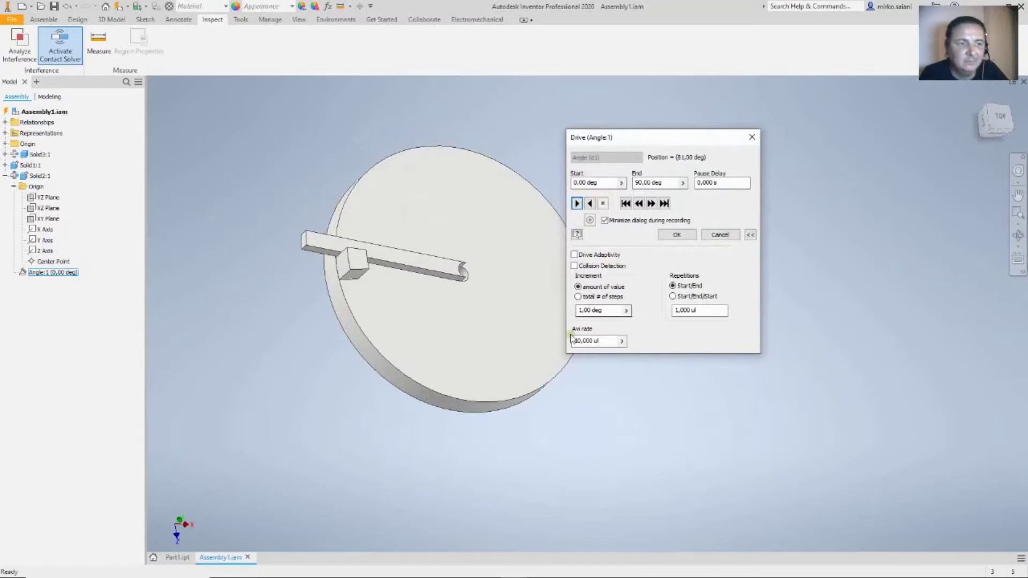
- Return the drive to its start, turn on Collision Detection, and run the motion with the contact solver active
left_click(575, 267)
left_click(575, 267)
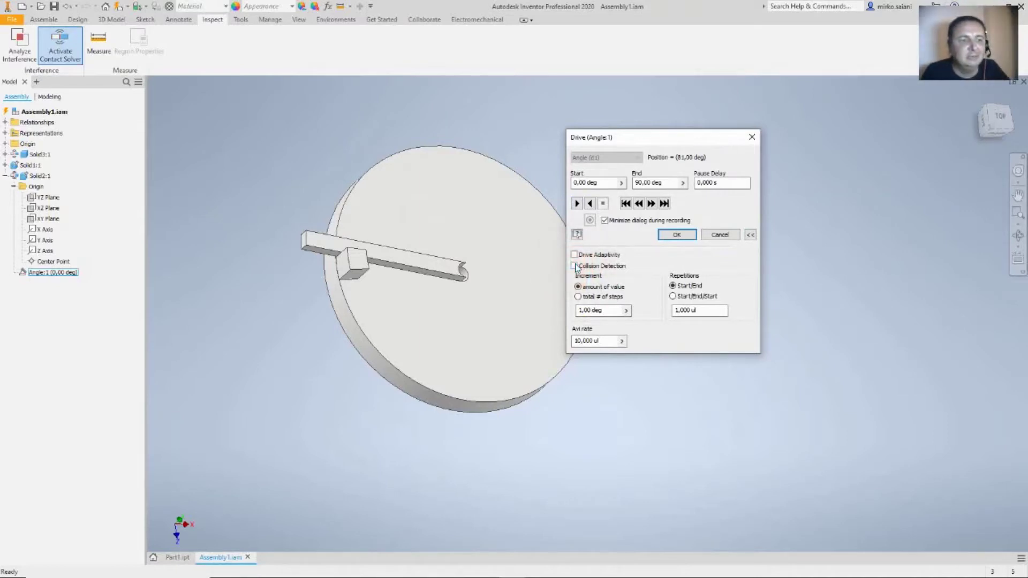
left_click(626, 204)
left_click(592, 266)
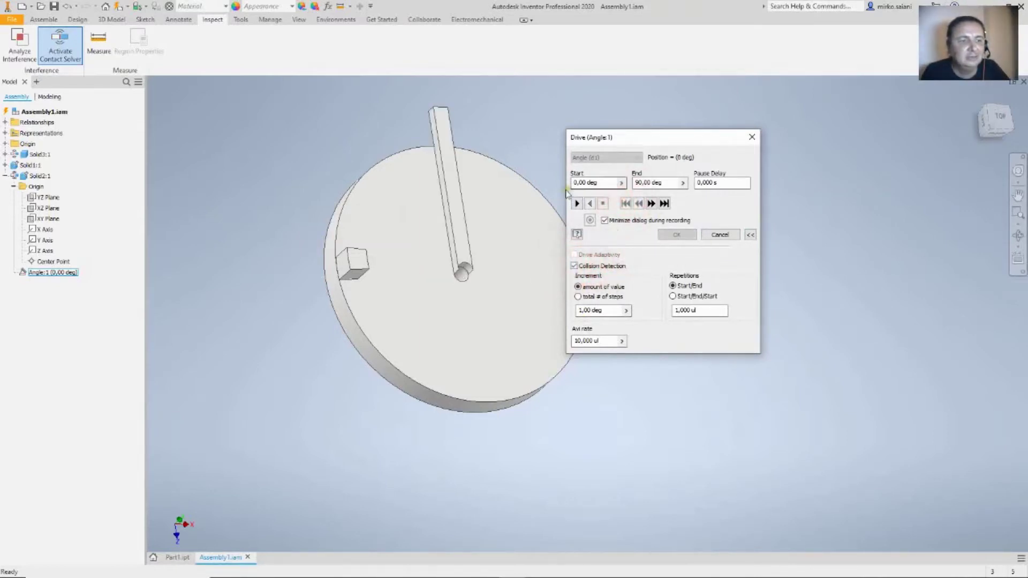
left_click(577, 204)
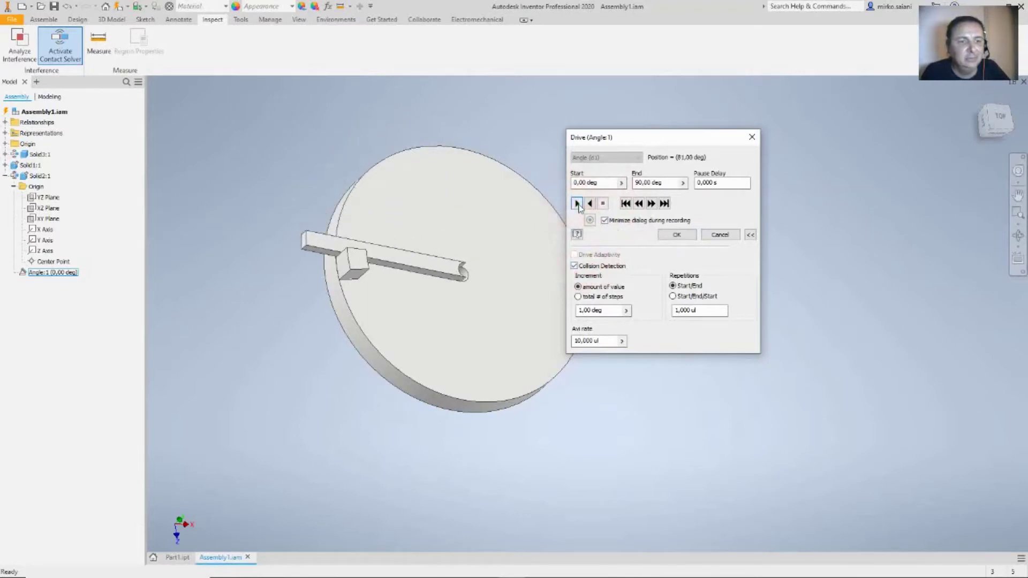
- Return the arm to the start, turn off Collision Detection, and run the motion using only the contact solver
left_click(624, 204)
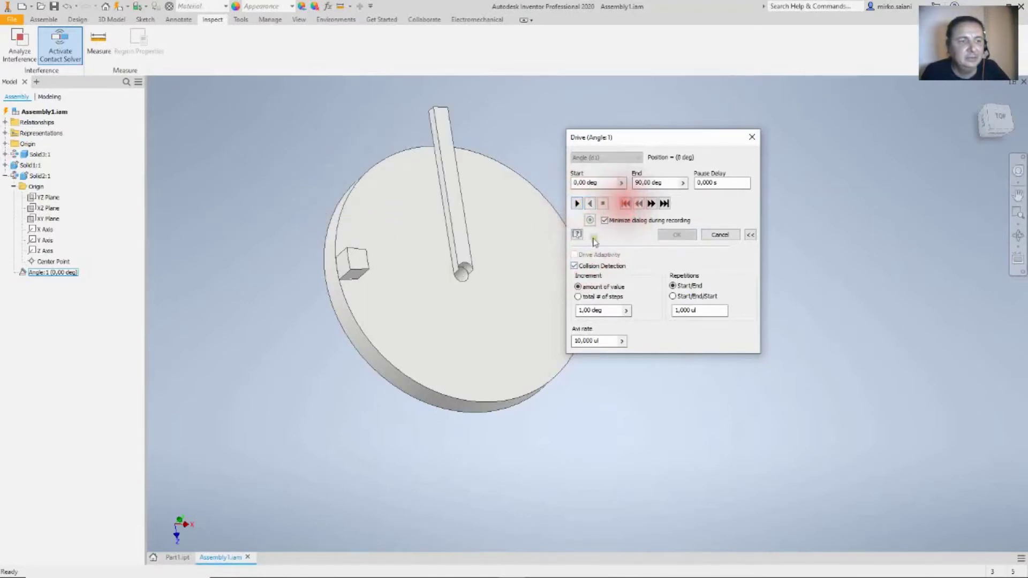
left_click(578, 266)
left_click(578, 203)
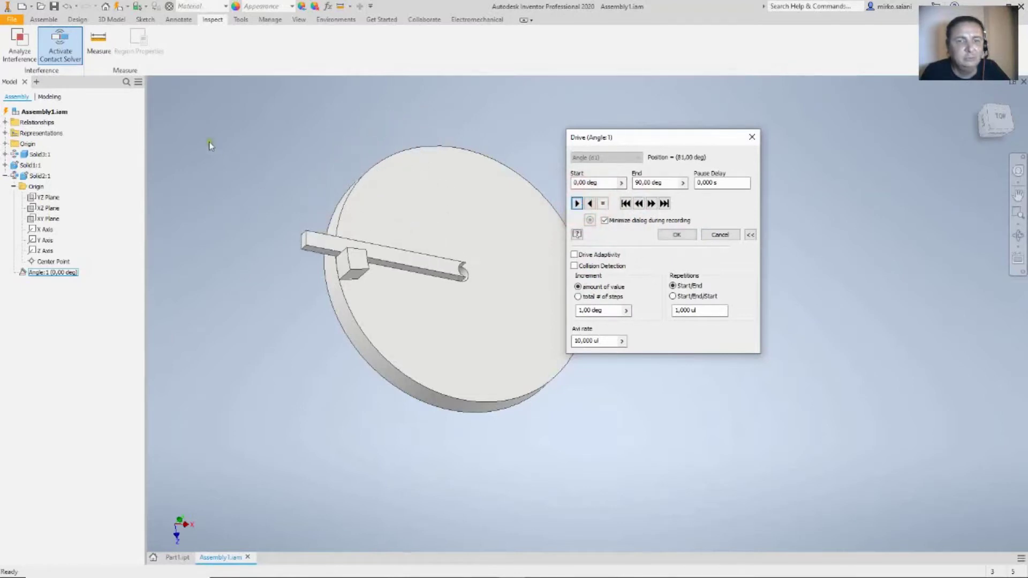
left_click(60, 46)
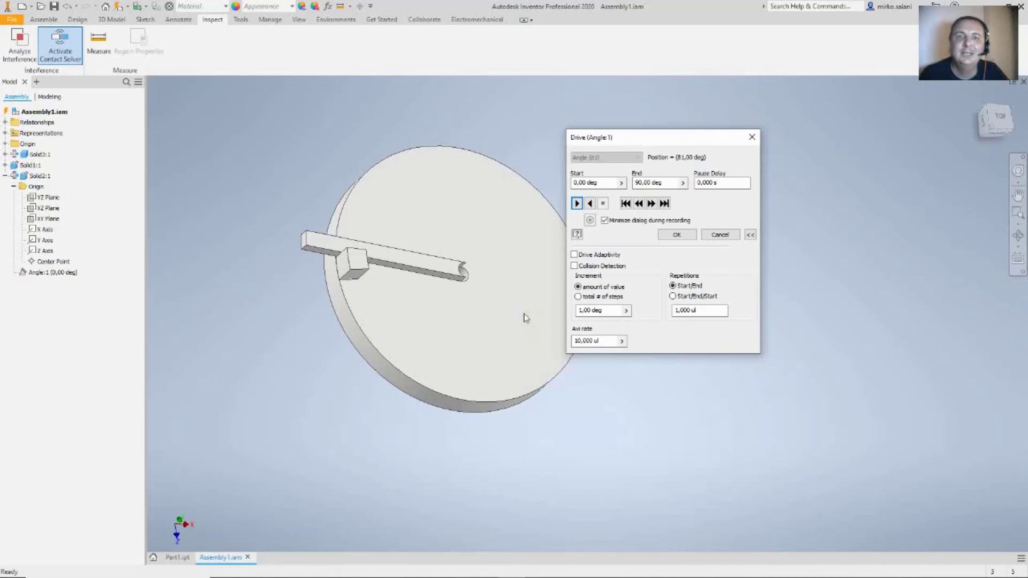
key("alt+Tab")
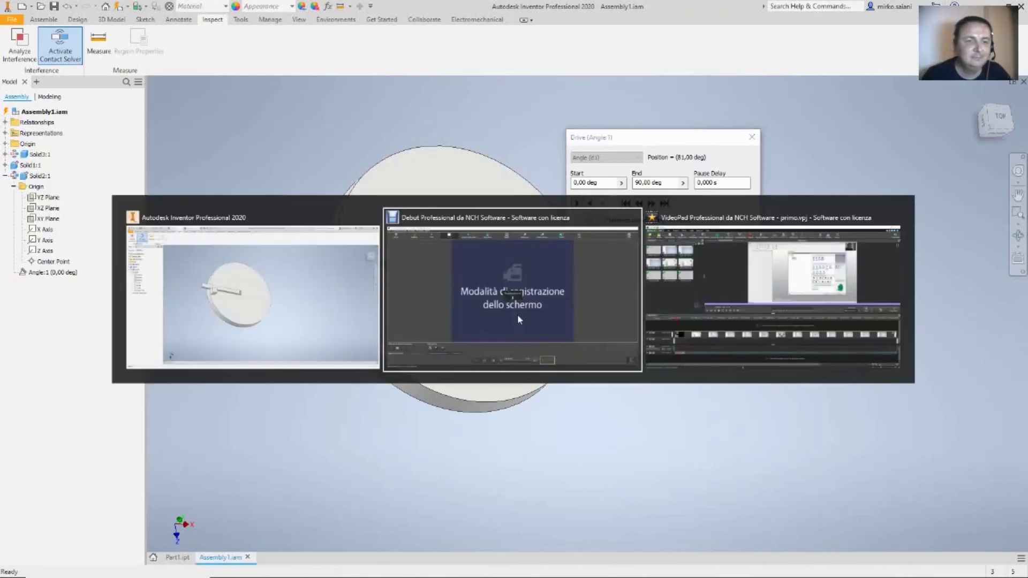
left_click(517, 314)
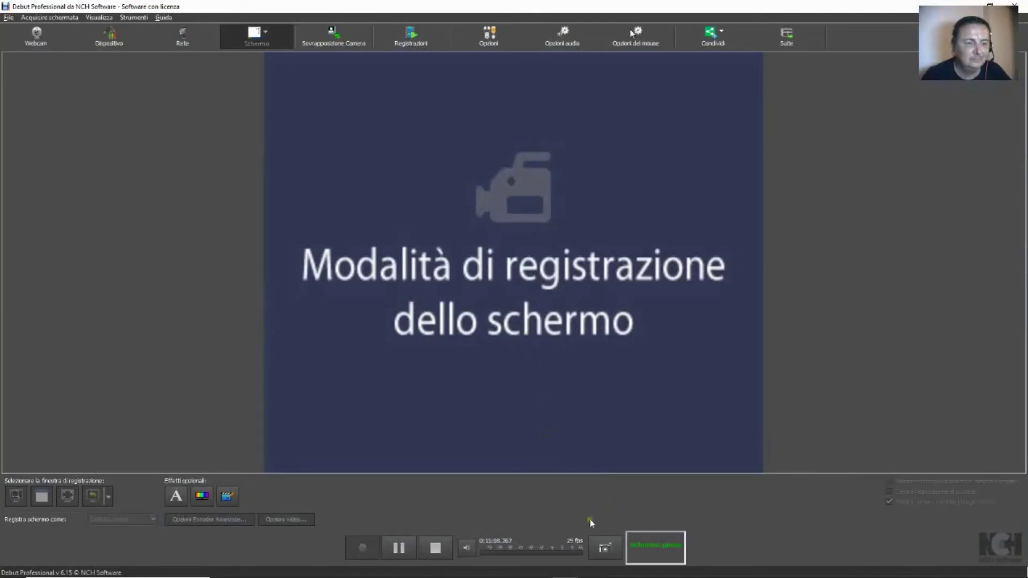